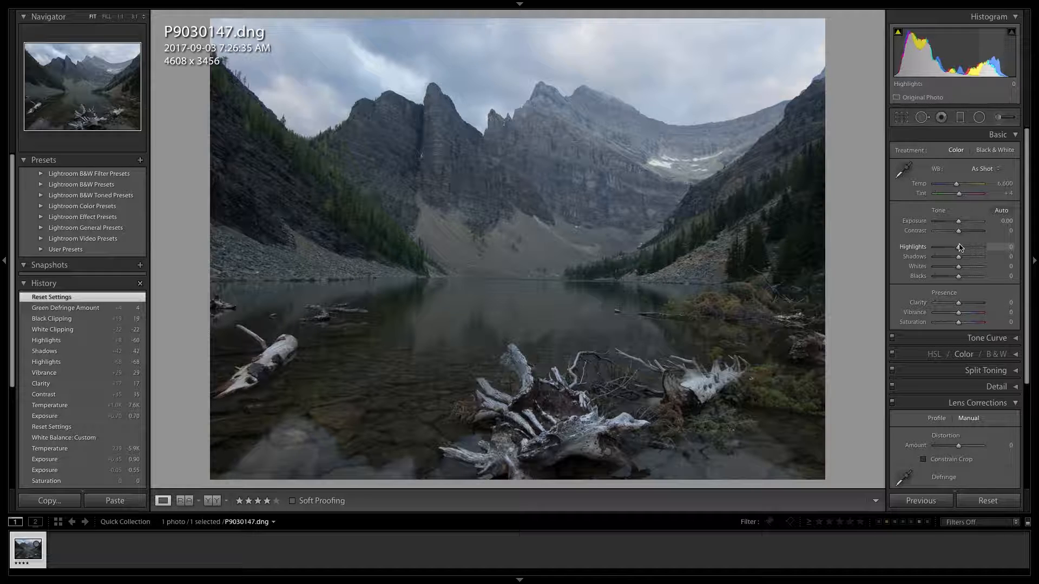
Set the photo's Highlights to -39, Shadows to +49 and Exposure to +0.35
left_click_drag(957, 249, 950, 251)
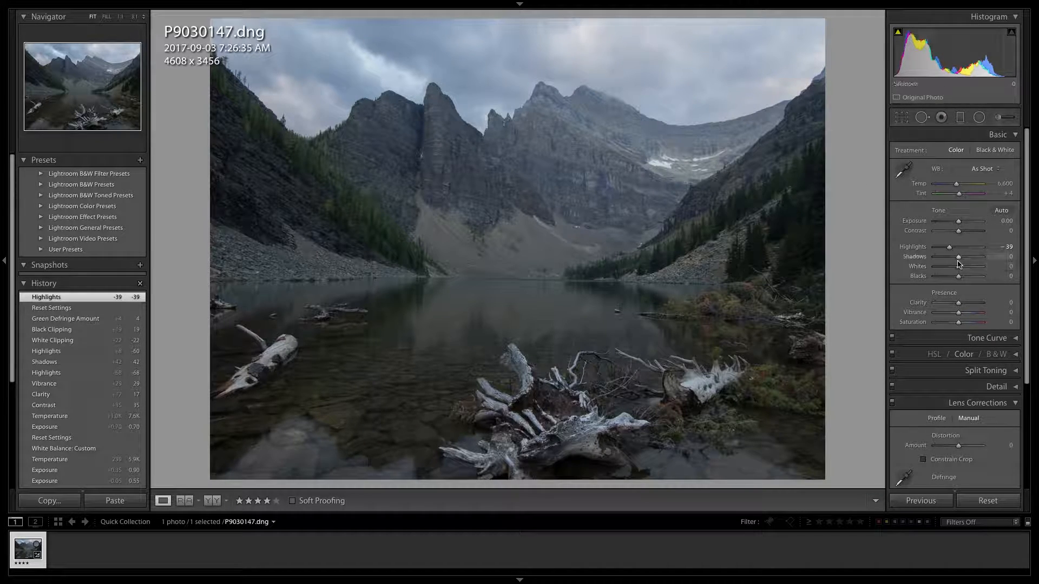
left_click_drag(959, 260, 972, 260)
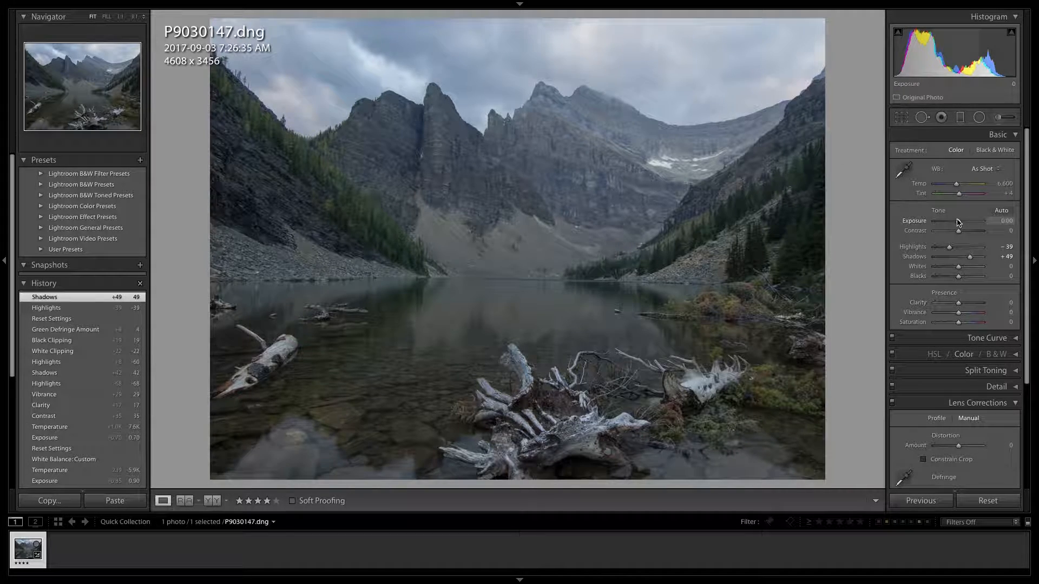
left_click_drag(957, 222, 959, 224)
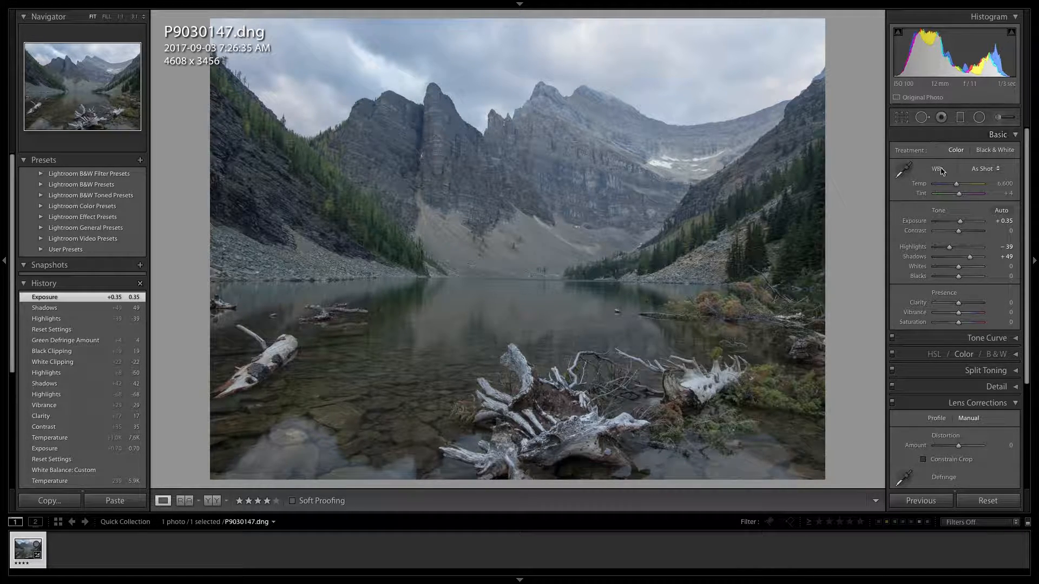
Warm the white balance by raising the colour temperature to 7,277
left_click_drag(952, 184, 955, 186)
left_click_drag(957, 186, 958, 186)
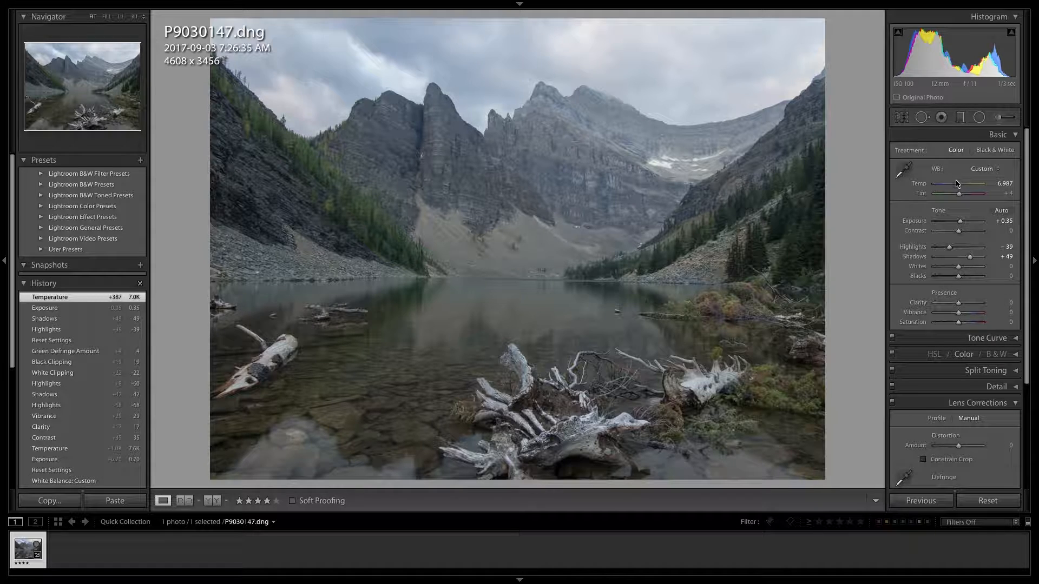
left_click_drag(958, 184, 960, 186)
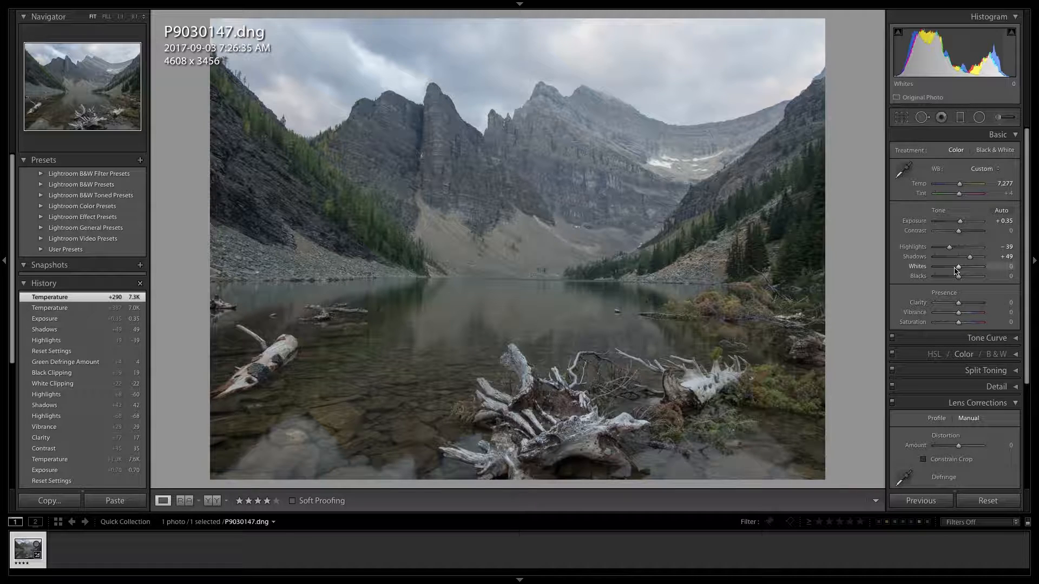
Set Clarity to +23 while checking the mountain's rock detail up close
left_click(560, 168)
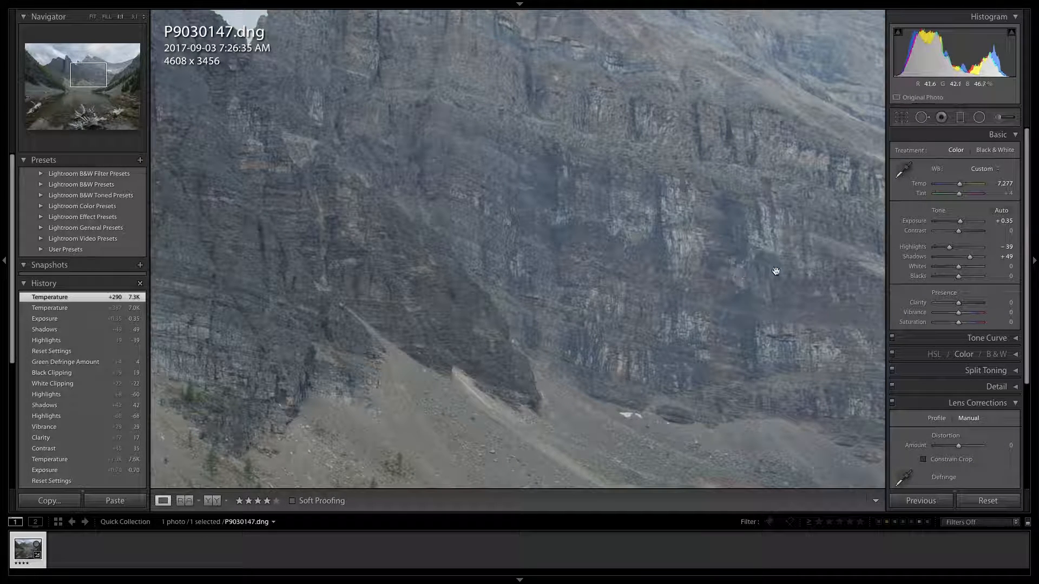
left_click_drag(957, 302, 963, 305)
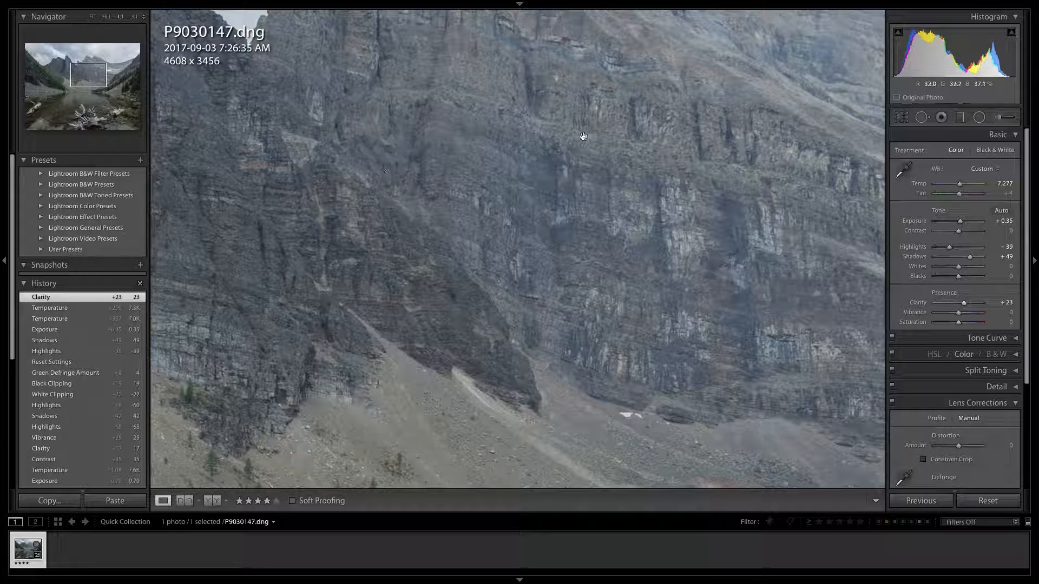
left_click(643, 147)
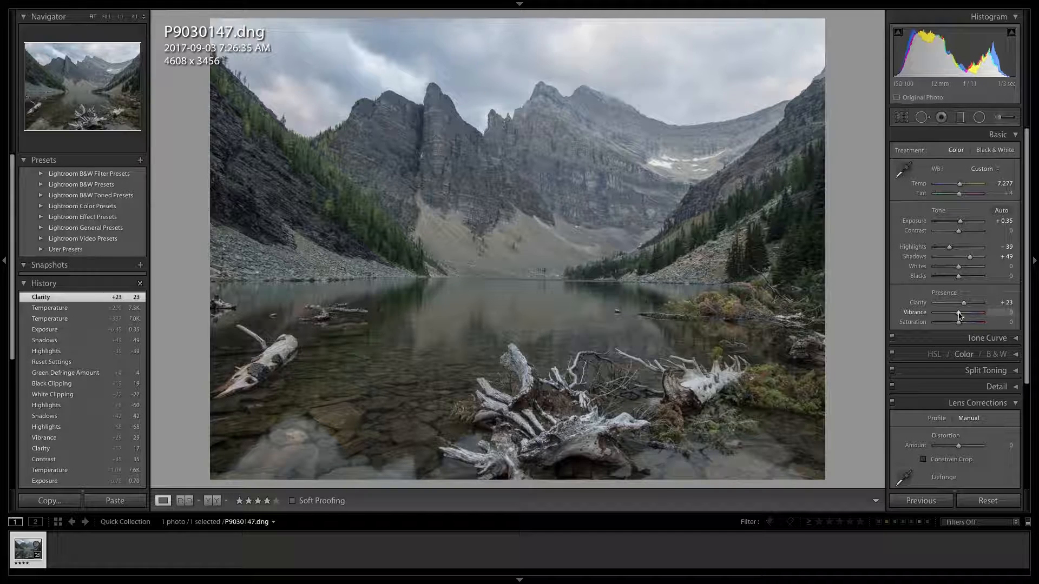
Raise Vibrance to +31, trying a Saturation of +6 and resetting it to 0
left_click_drag(958, 313, 963, 316)
left_click_drag(964, 315, 966, 316)
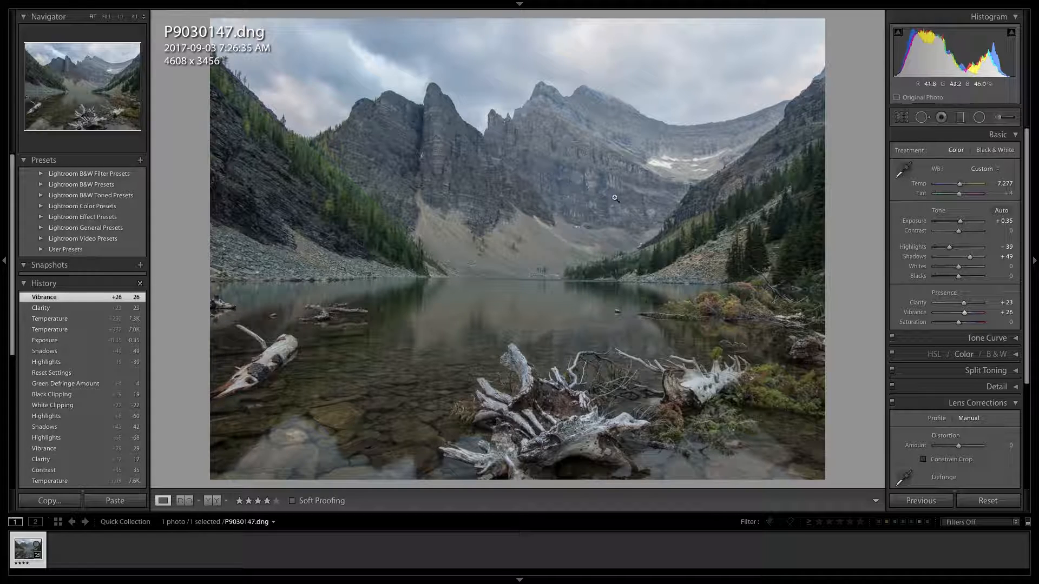
left_click_drag(958, 322, 960, 324)
double_click(960, 323)
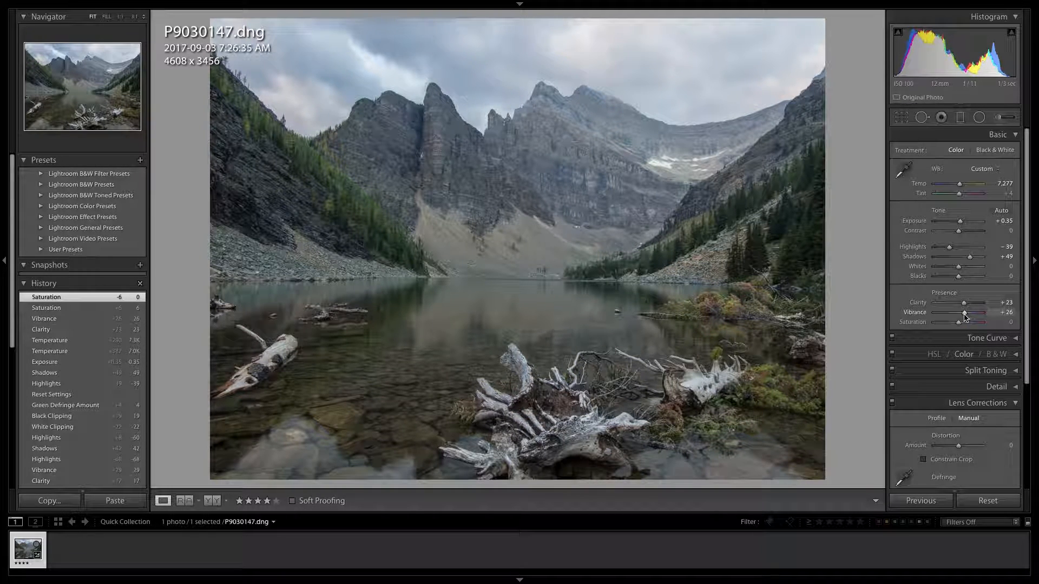
left_click_drag(967, 315, 966, 316)
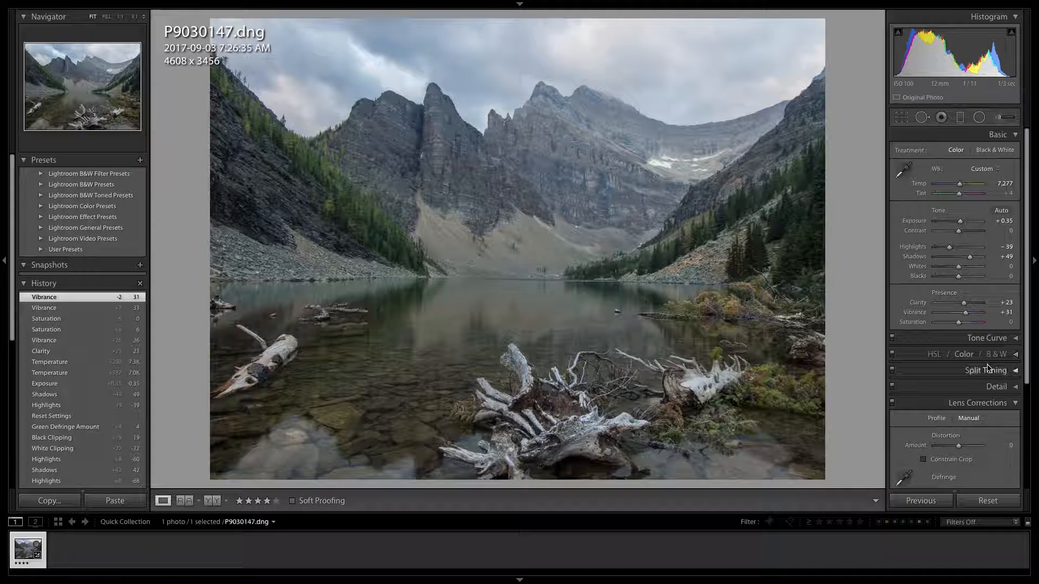
Sharpen the photo with Masking at 64, previewing the edge mask, and a sharpening Amount of 41
left_click(994, 388)
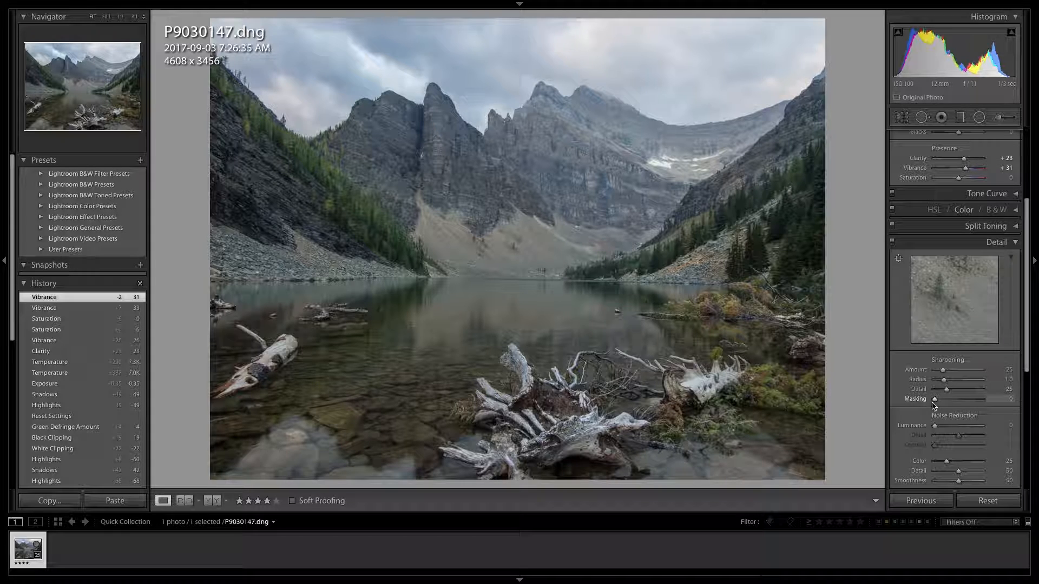
key("alt")
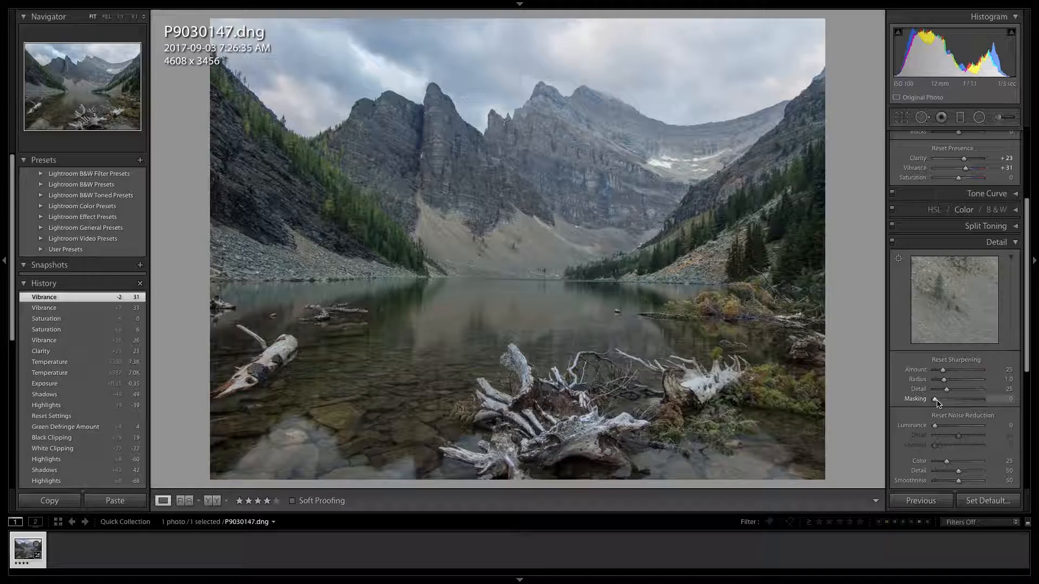
left_click_drag(937, 403, 967, 403)
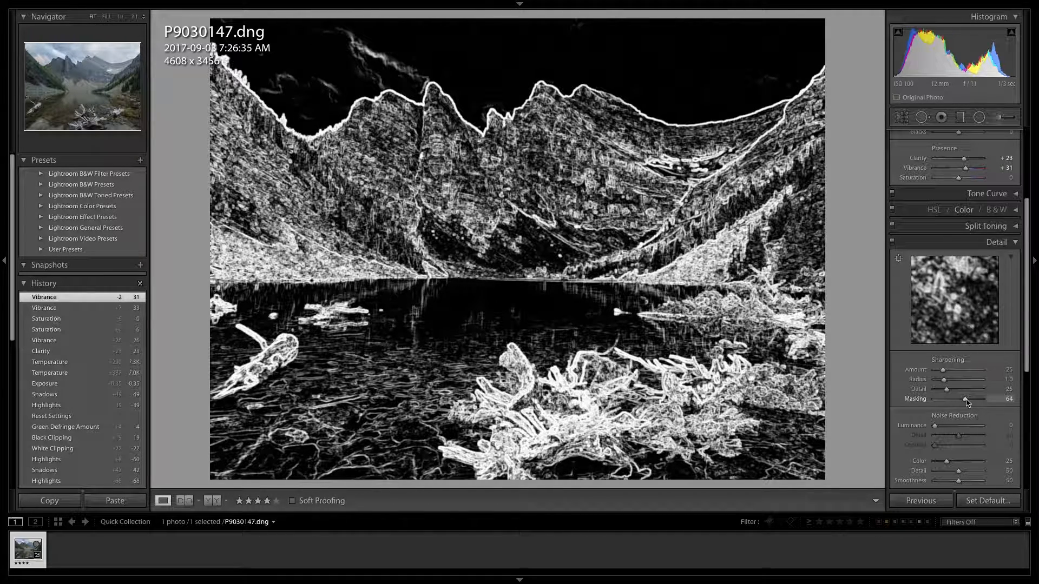
left_click_drag(968, 402, 948, 374)
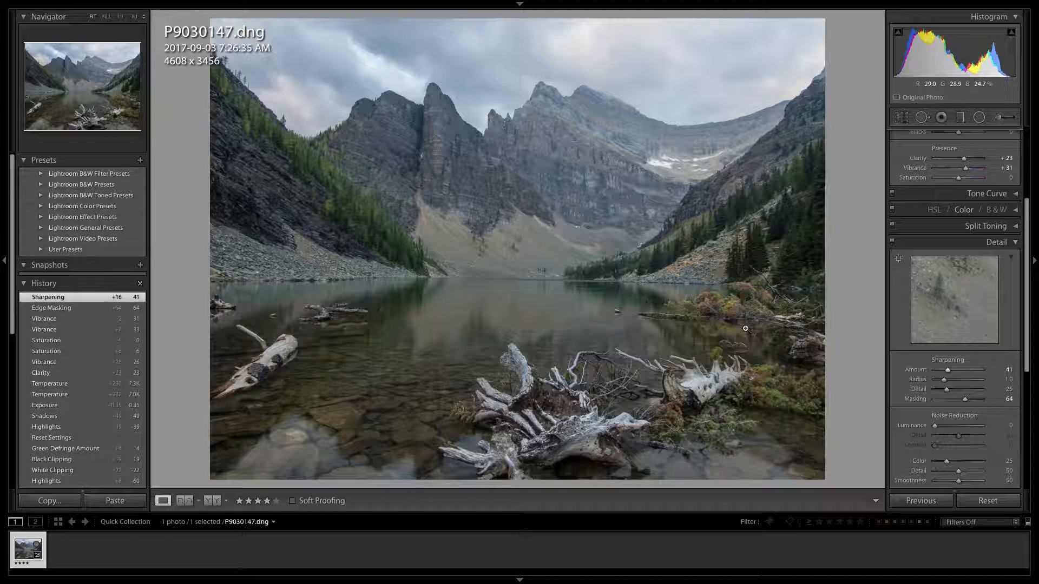
Inspect the mountain ridge for fringing up close and set the manual green defringe amount to 5
left_click(511, 120)
left_click_drag(563, 100, 560, 292)
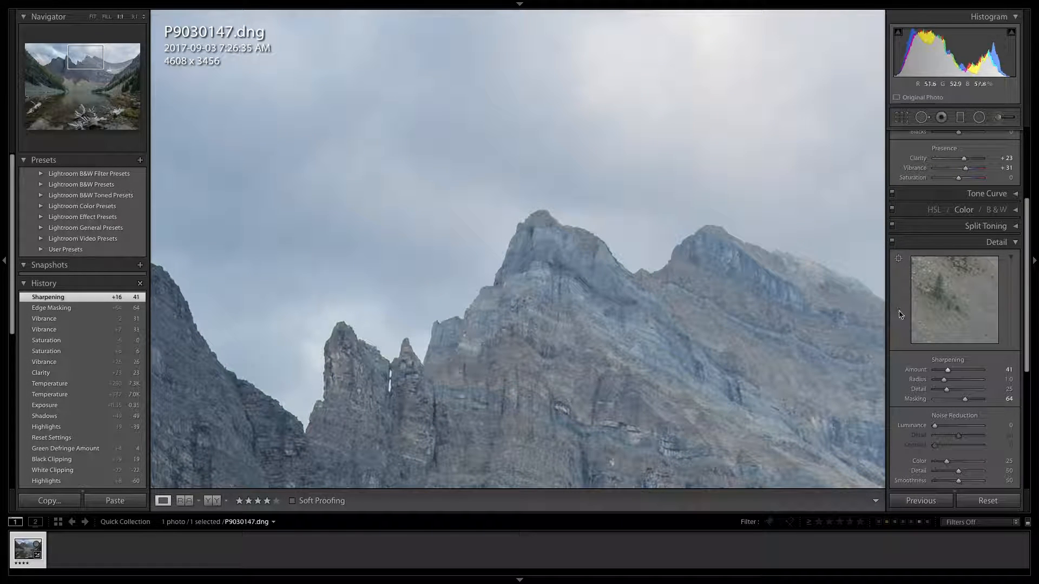
left_click(991, 244)
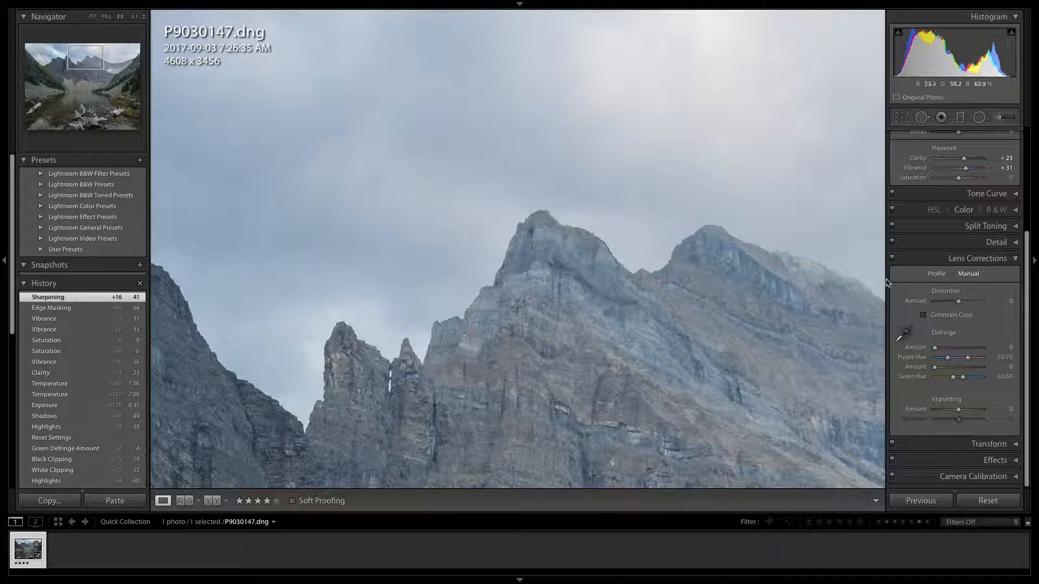
left_click(935, 274)
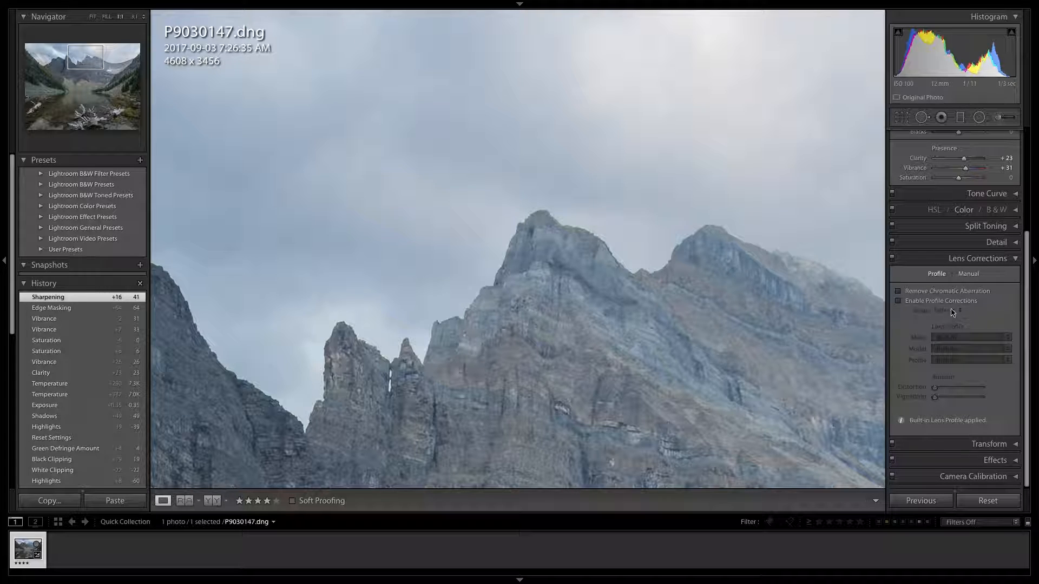
left_click(969, 275)
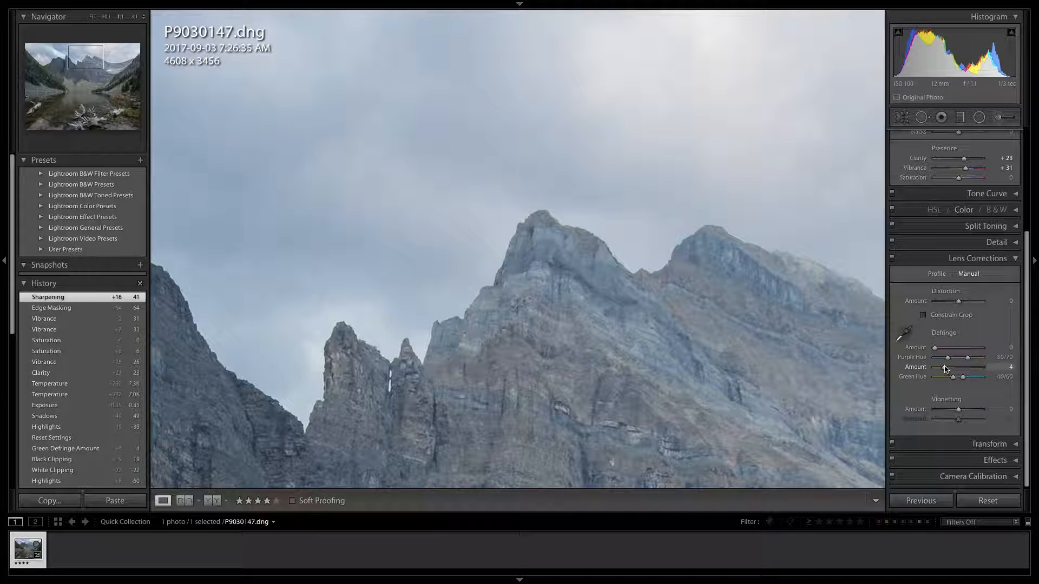
left_click_drag(945, 369, 946, 370)
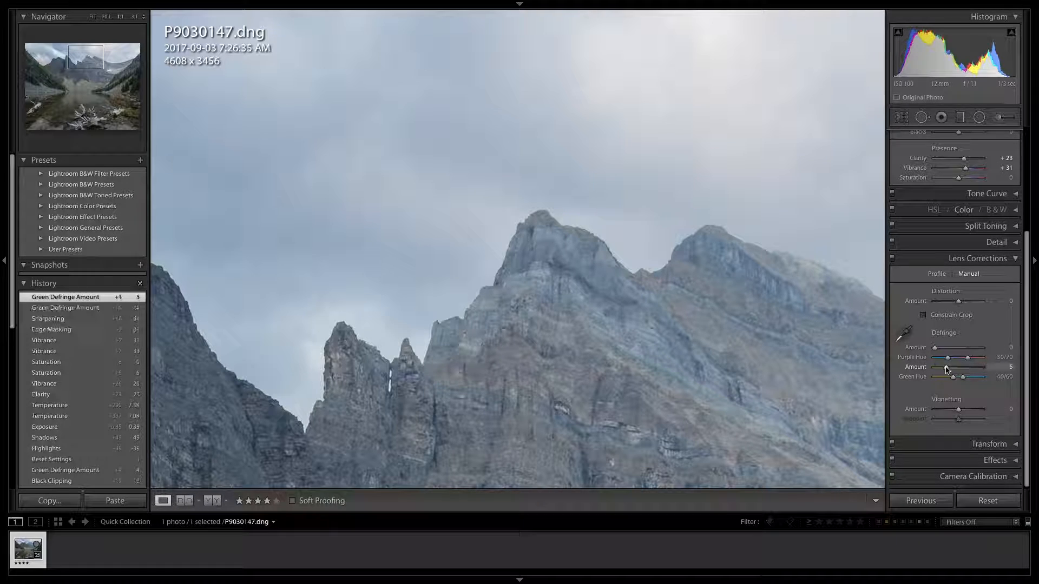
left_click(604, 288)
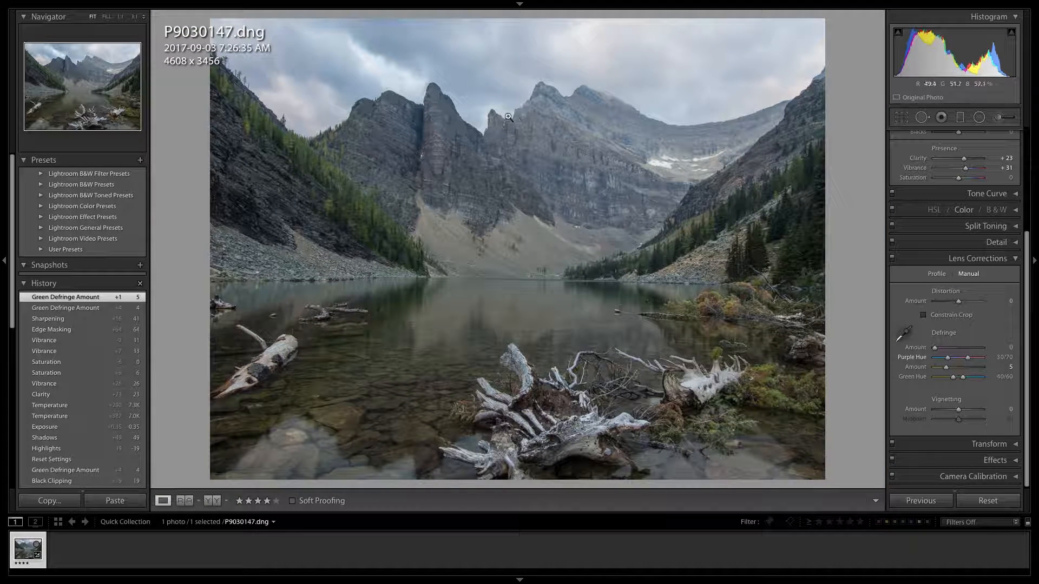
left_click(978, 259)
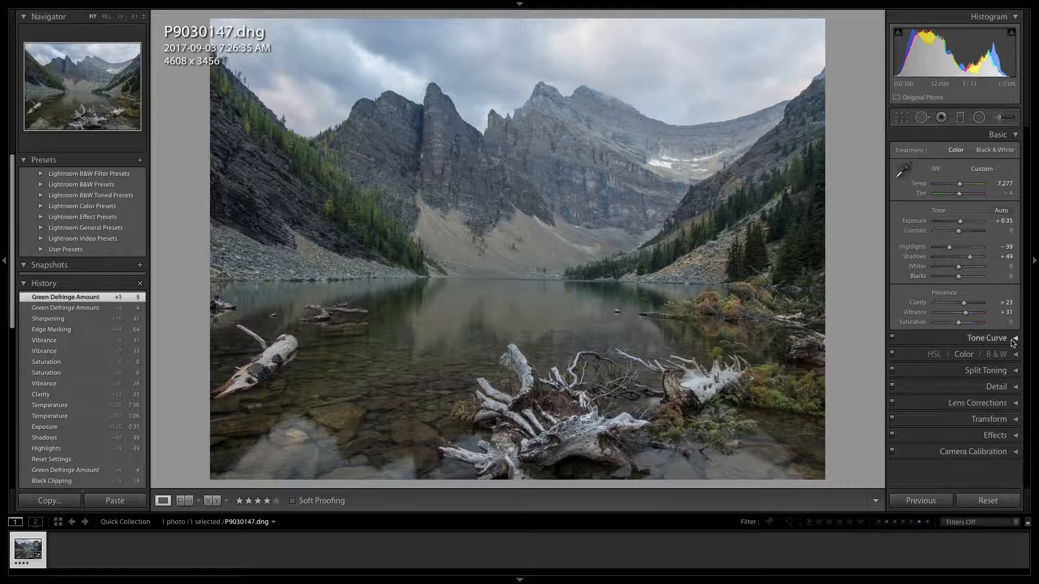
Try a post-crop vignette with an amount of -19 and reset it to 0
left_click(993, 439)
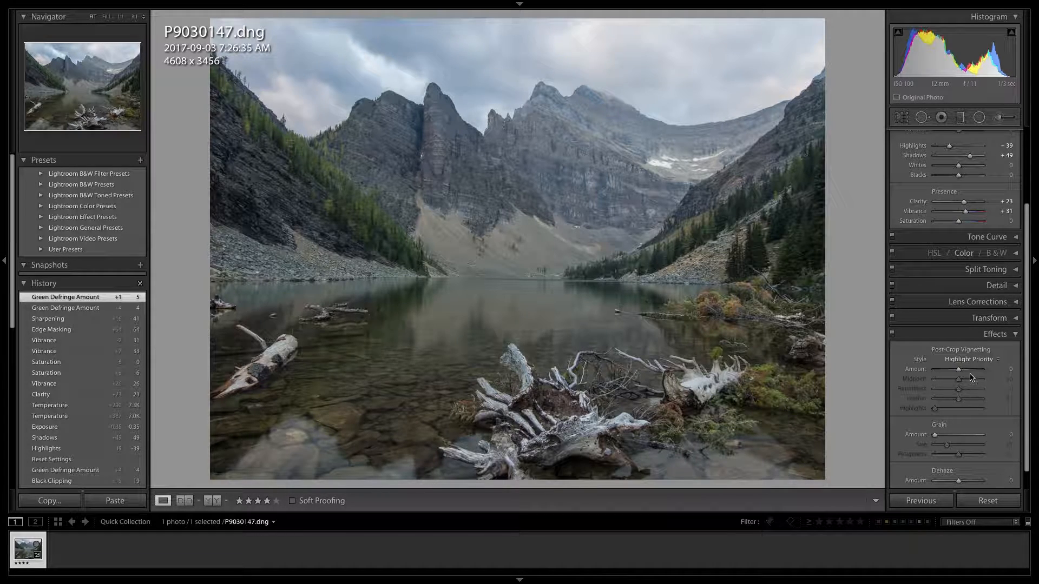
left_click_drag(959, 371, 956, 371)
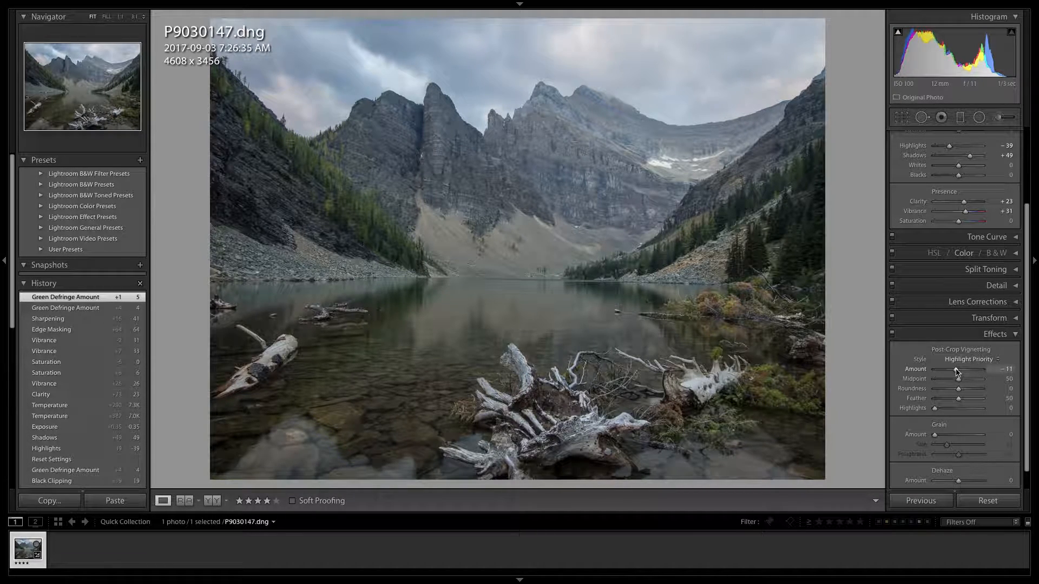
left_click_drag(957, 371, 954, 372)
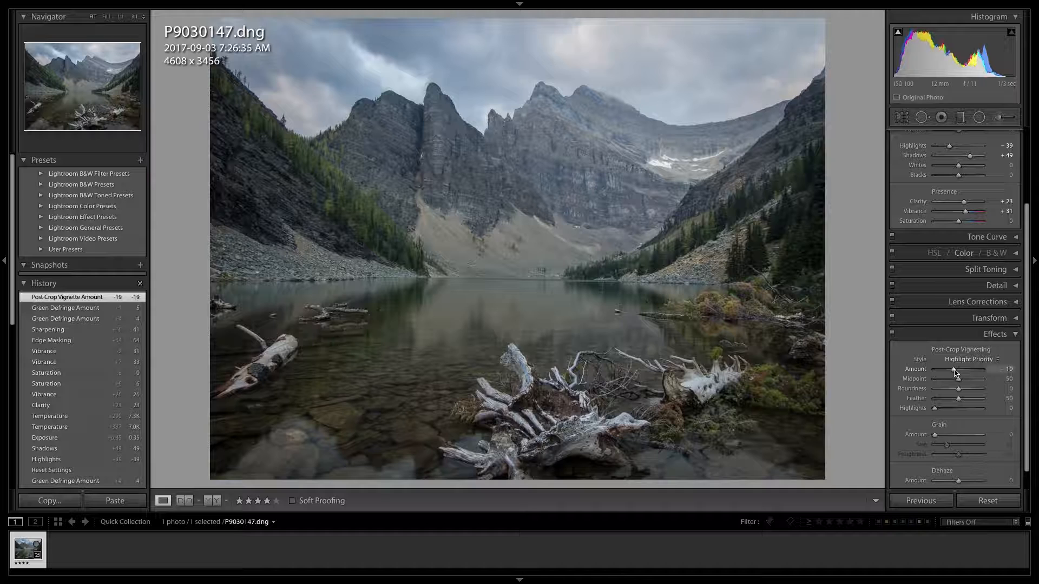
double_click(926, 370)
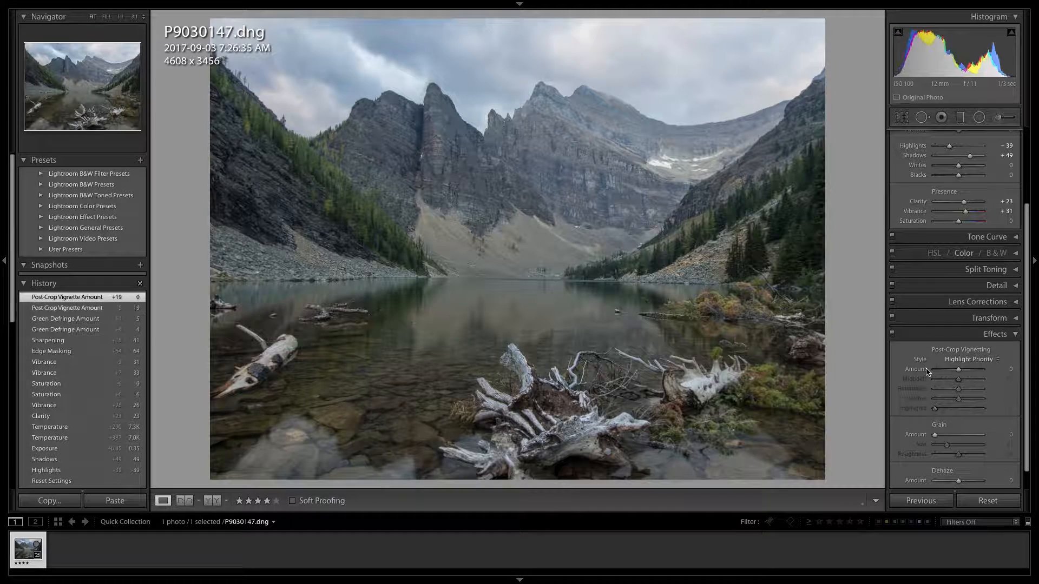
left_click(990, 334)
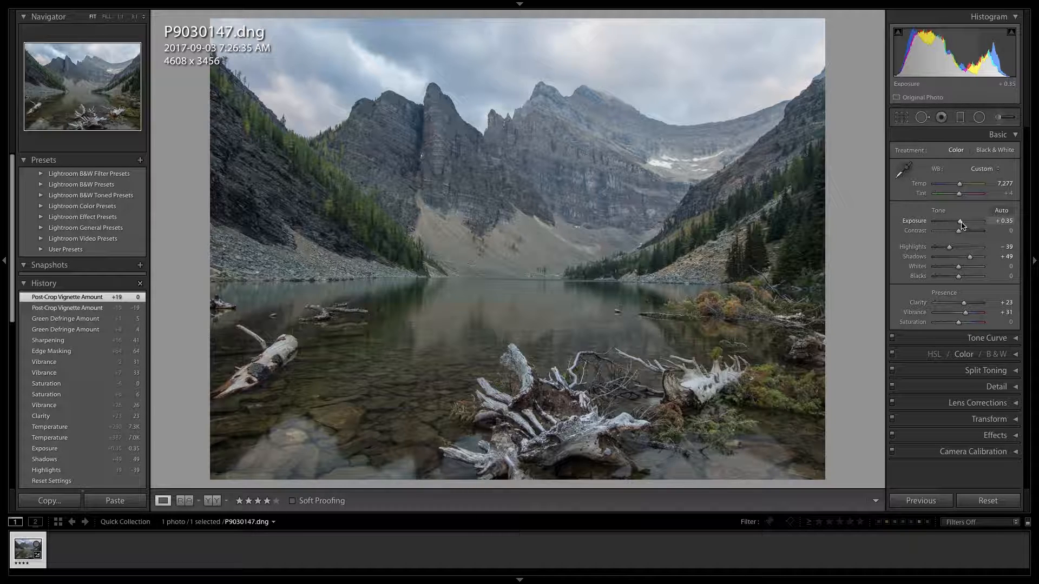
Refine the tone by setting Exposure to +0.85, Shadows to +45 and Blacks to -8
left_click_drag(961, 225, 962, 225)
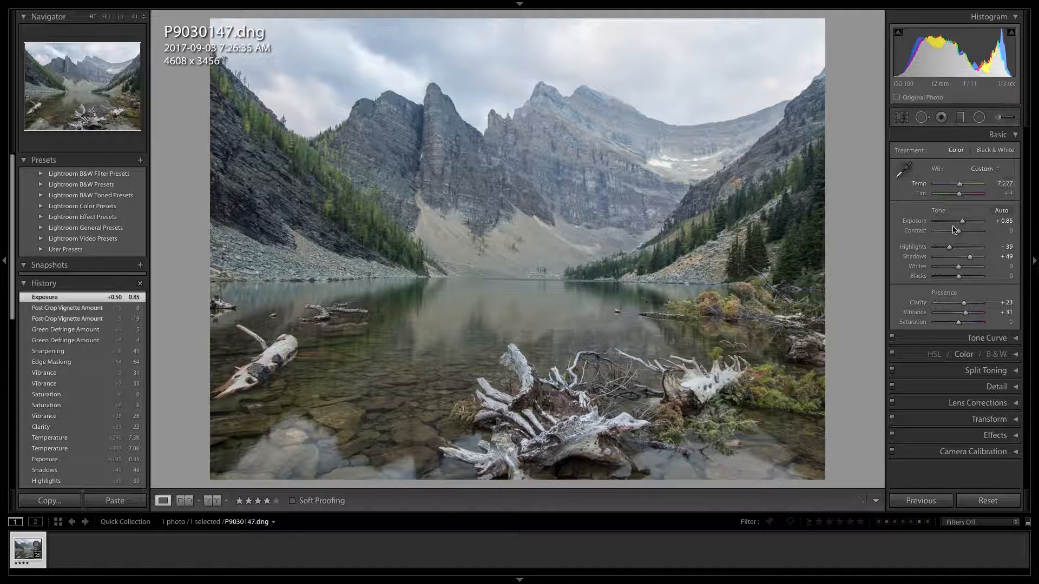
left_click_drag(970, 260, 967, 260)
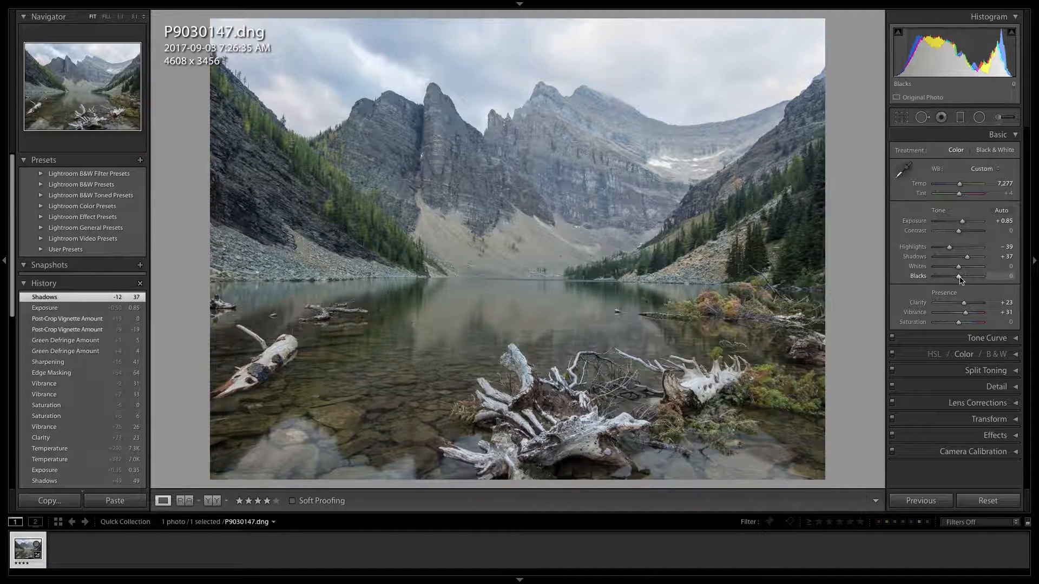
left_click_drag(959, 279, 958, 281)
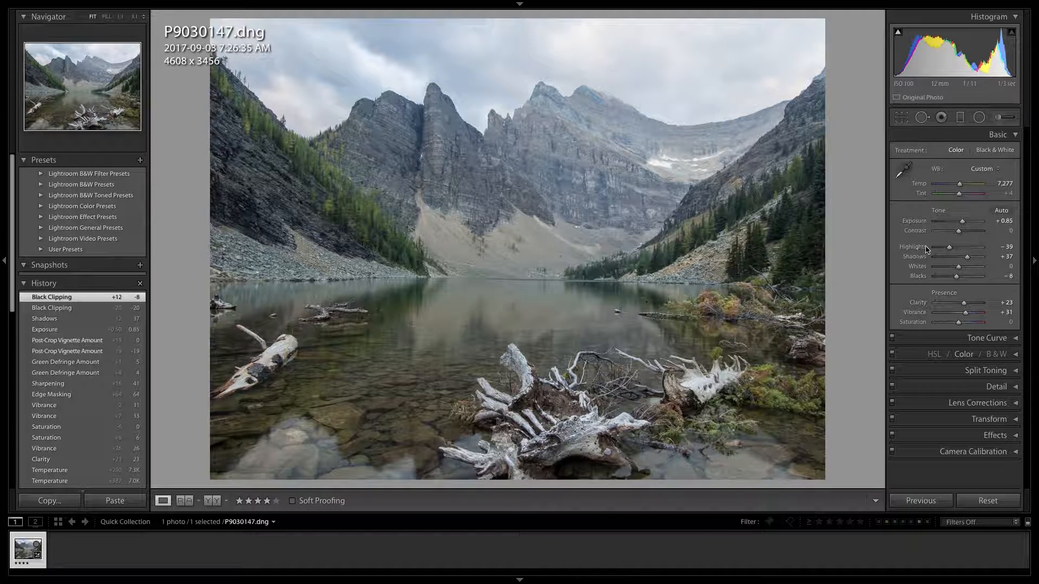
left_click_drag(968, 260, 968, 260)
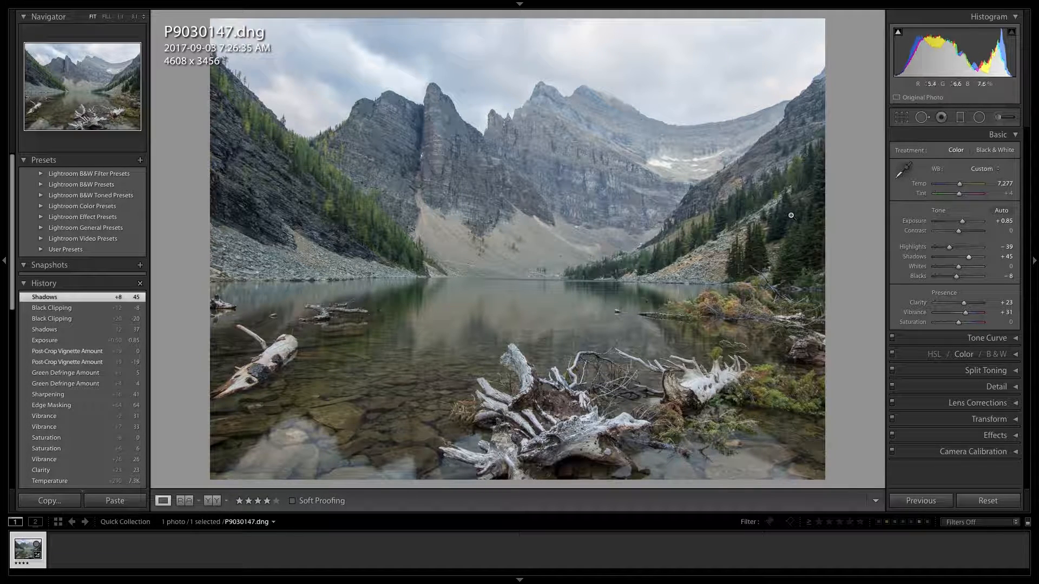
Shift the white balance towards magenta with a Tint of +12, after trying and resetting +22
left_click_drag(959, 193, 963, 197)
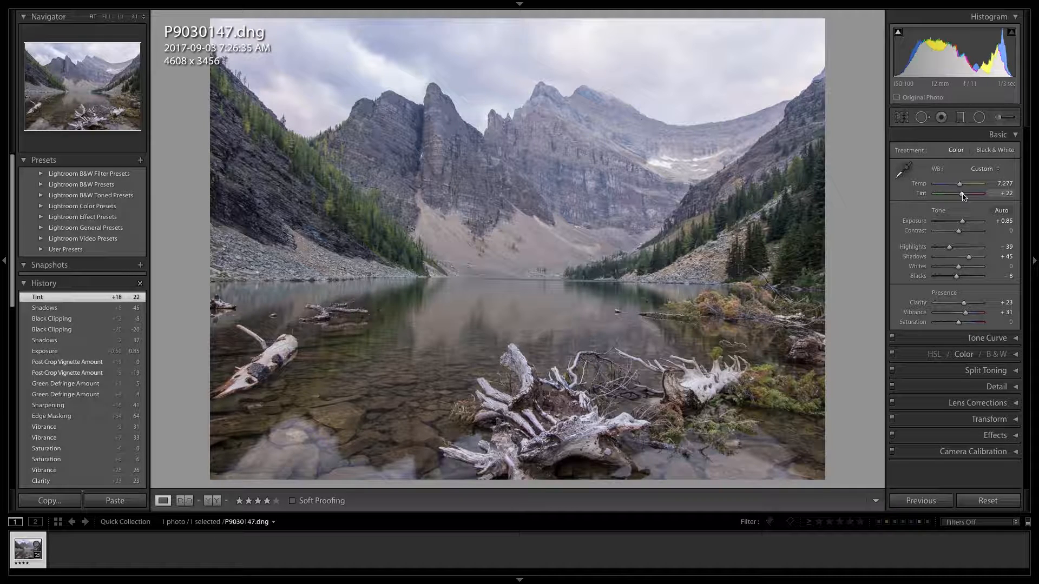
double_click(922, 193)
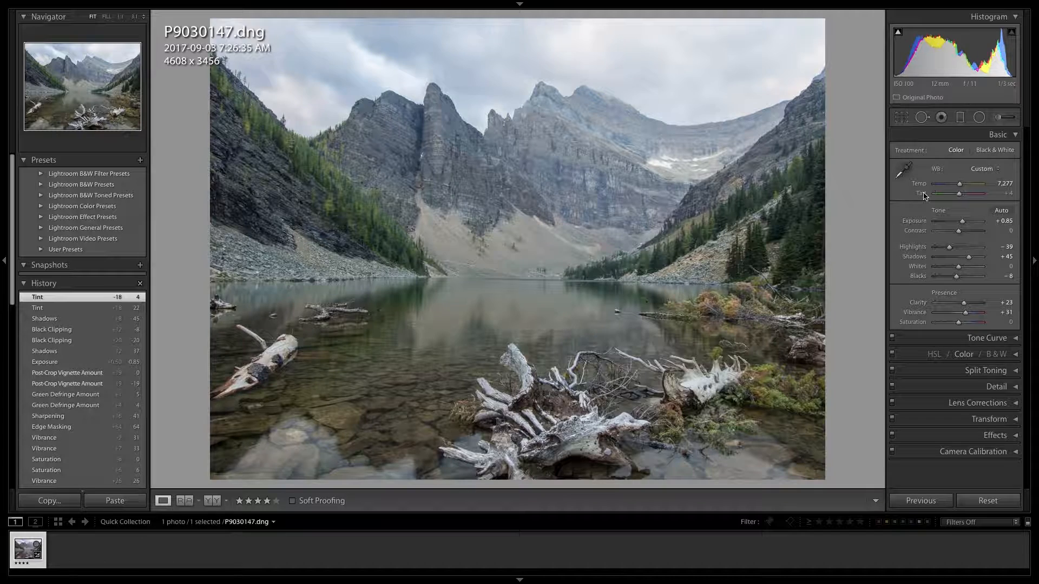
left_click_drag(959, 194, 962, 196)
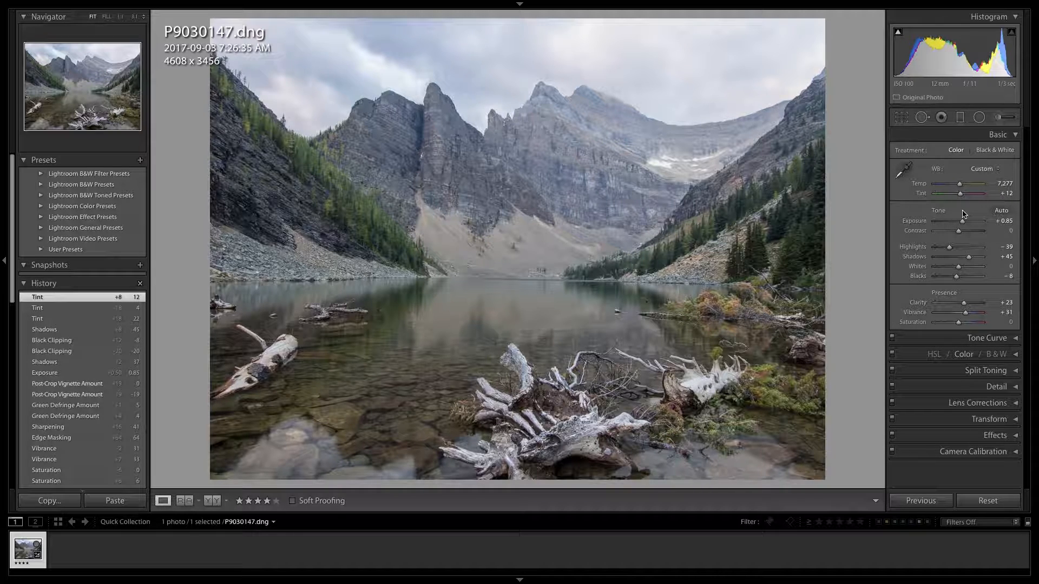
Paint an adjustment brush mask over the rocky mountain faces behind the lake
left_click(998, 117)
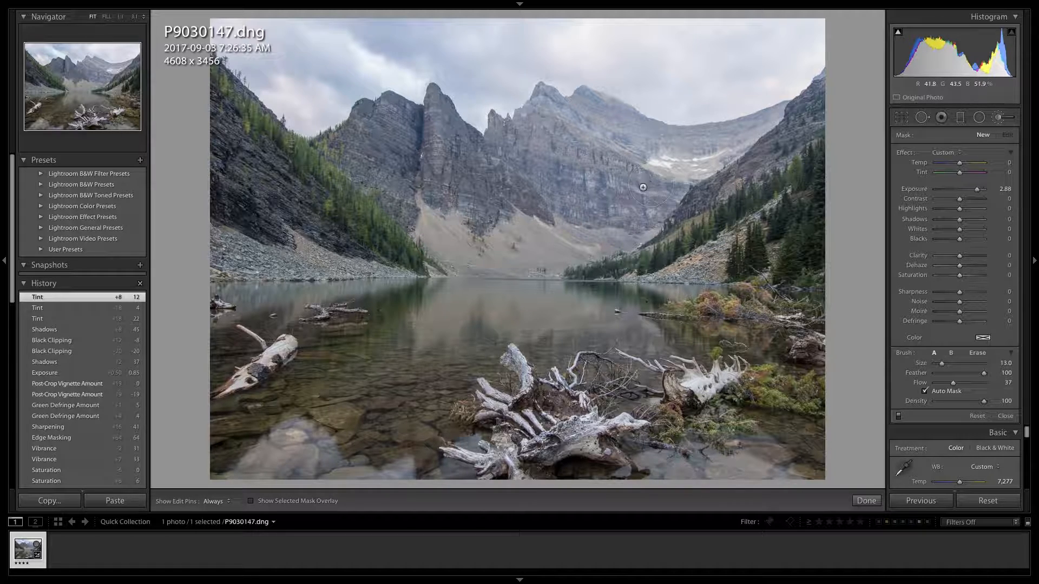
key("h")
mouse_move(578, 193)
left_mouse_down()
mouse_move(668, 184)
mouse_move(538, 137)
mouse_move(536, 162)
mouse_move(564, 186)
mouse_move(499, 147)
mouse_move(494, 131)
mouse_move(514, 188)
mouse_move(566, 219)
left_mouse_up()
mouse_move(486, 192)
left_mouse_down()
mouse_move(462, 184)
mouse_move(474, 205)
mouse_move(442, 105)
mouse_move(434, 184)
mouse_move(399, 165)
mouse_move(390, 177)
mouse_move(401, 189)
mouse_move(368, 136)
mouse_move(390, 115)
mouse_move(405, 172)
mouse_move(413, 141)
mouse_move(395, 115)
mouse_move(422, 129)
left_mouse_up()
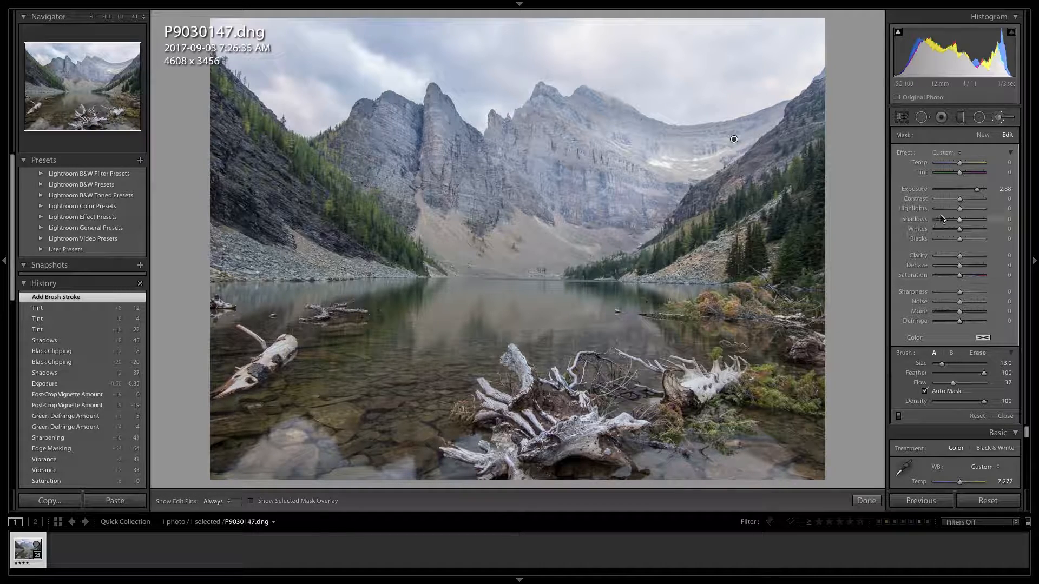
Reset the mountain brush's Exposure to 0, set its Clarity to 57 and finish the brush adjustment
left_click_drag(974, 191, 960, 192)
double_click(914, 189)
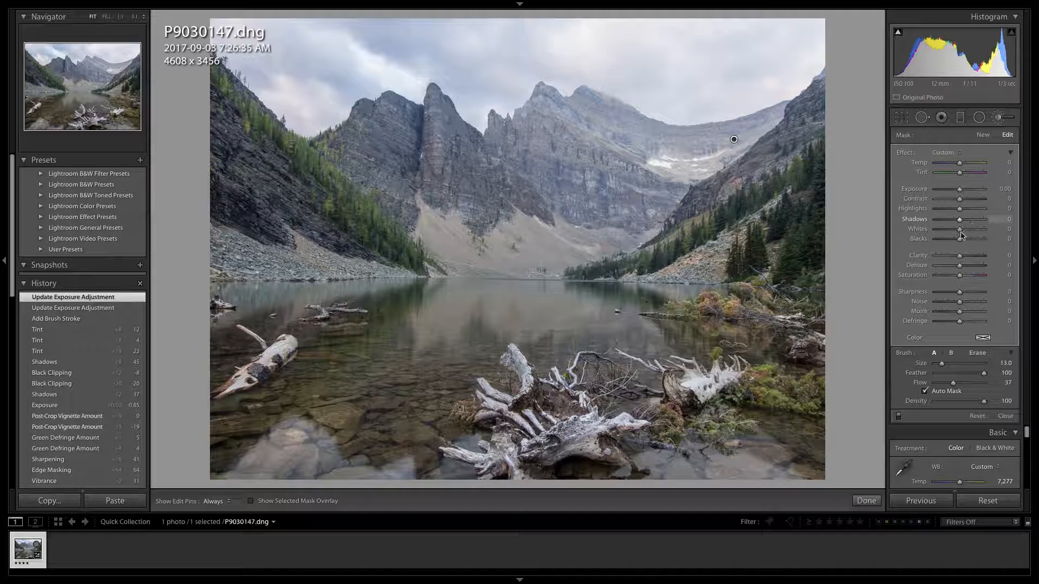
left_click_drag(964, 260, 975, 259)
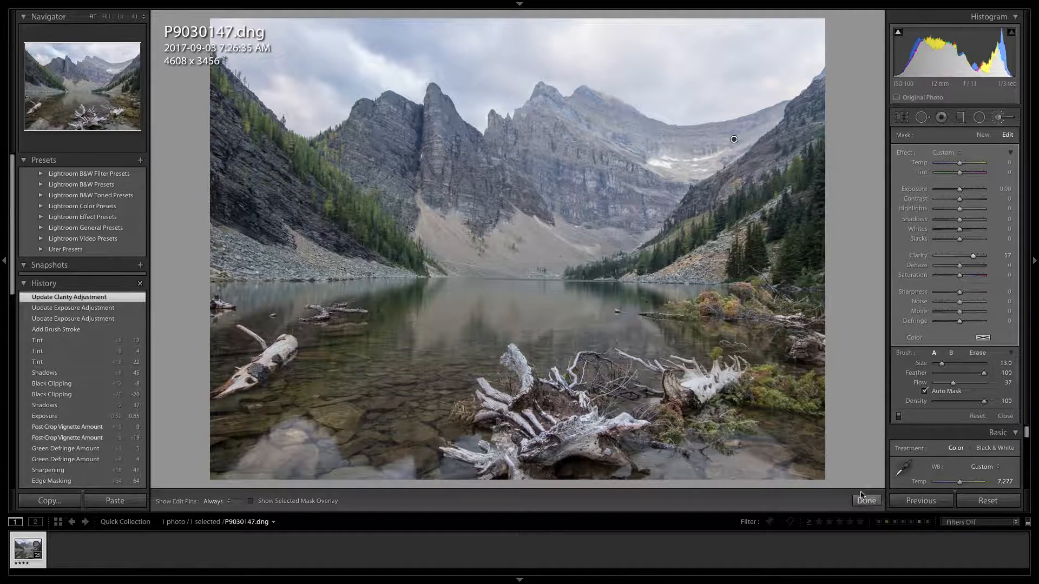
left_click(866, 501)
Inspect the brushed cliff detail up close and set the photo's overall Contrast to +20
left_click(471, 157)
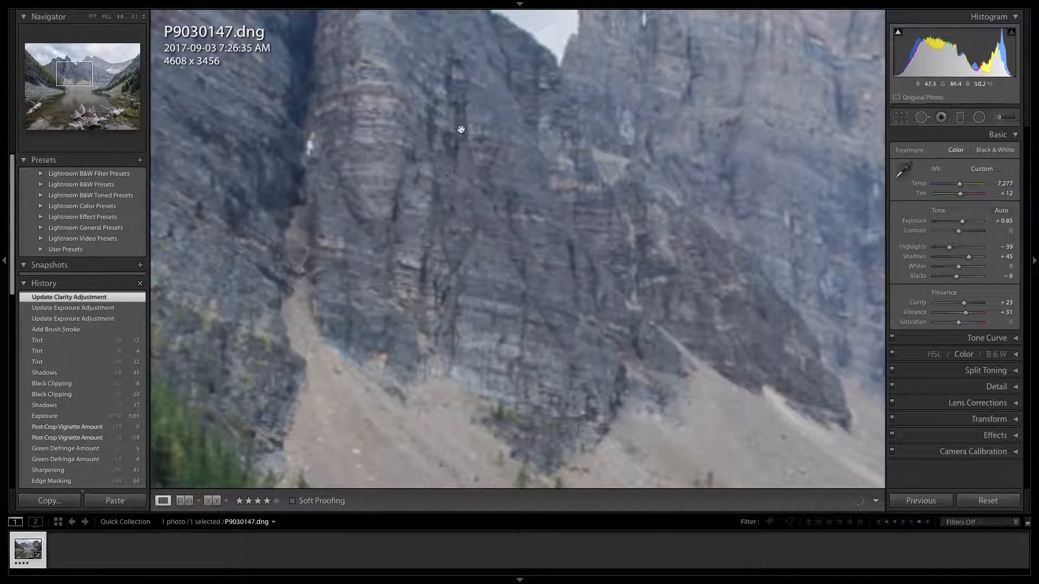
left_click_drag(462, 128, 433, 178)
left_click(998, 117)
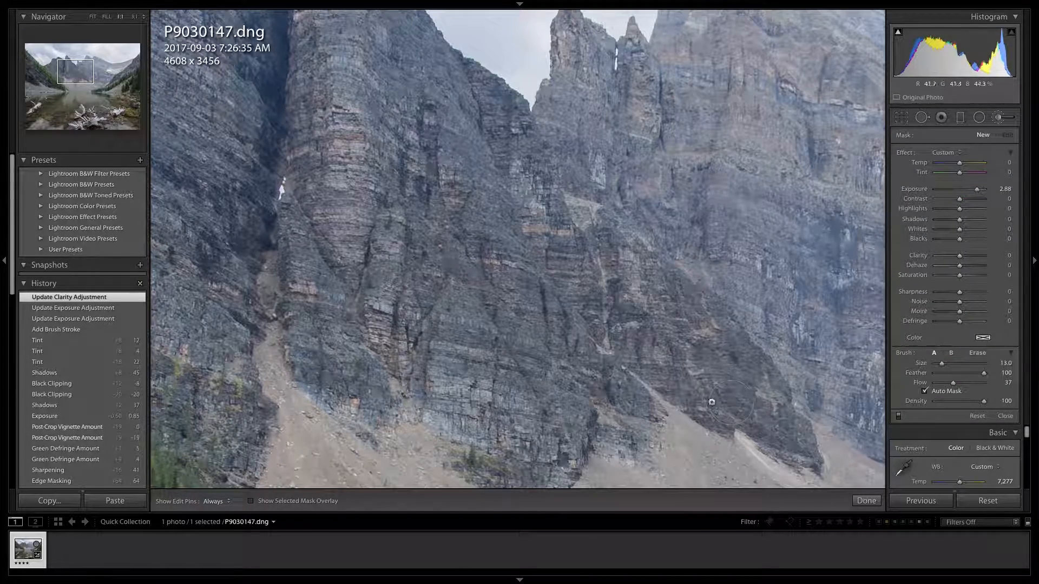
left_click(865, 499)
left_click(879, 241)
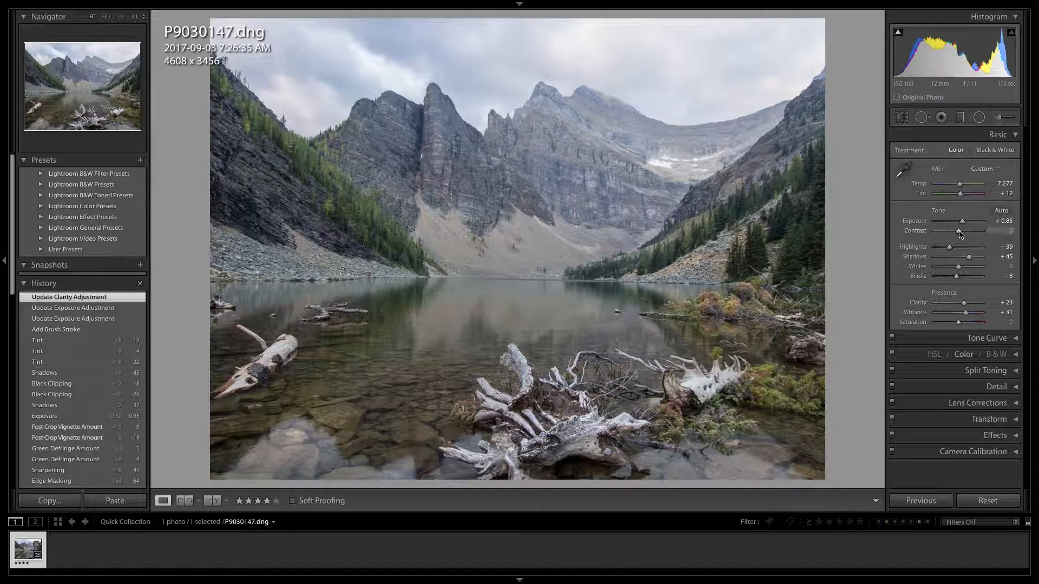
left_click_drag(961, 234, 964, 234)
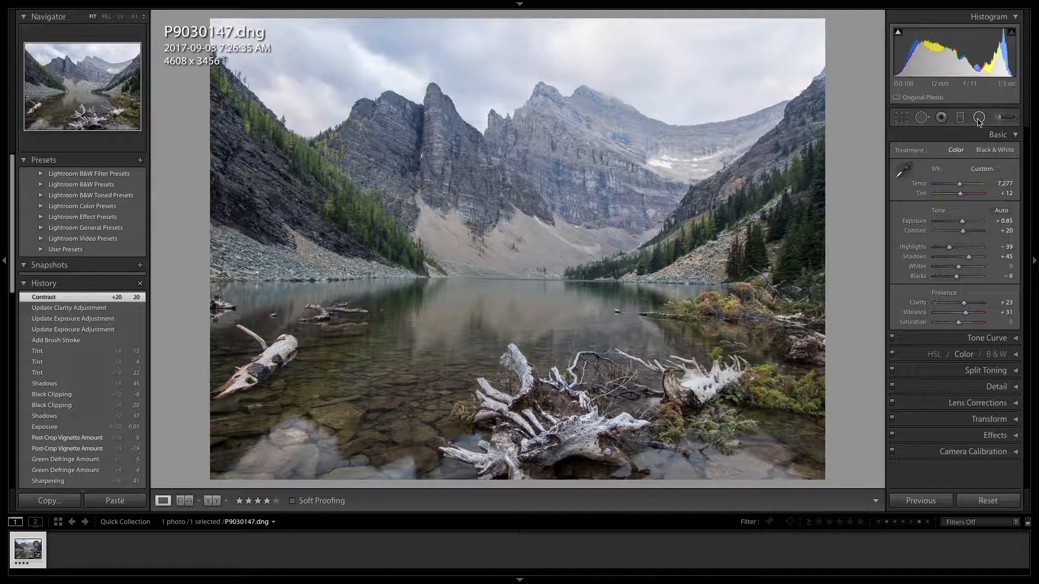
Fit an inverted-mask radial filter to the driftwood at the front centre and set its Exposure to 0.75
key("shift+m")
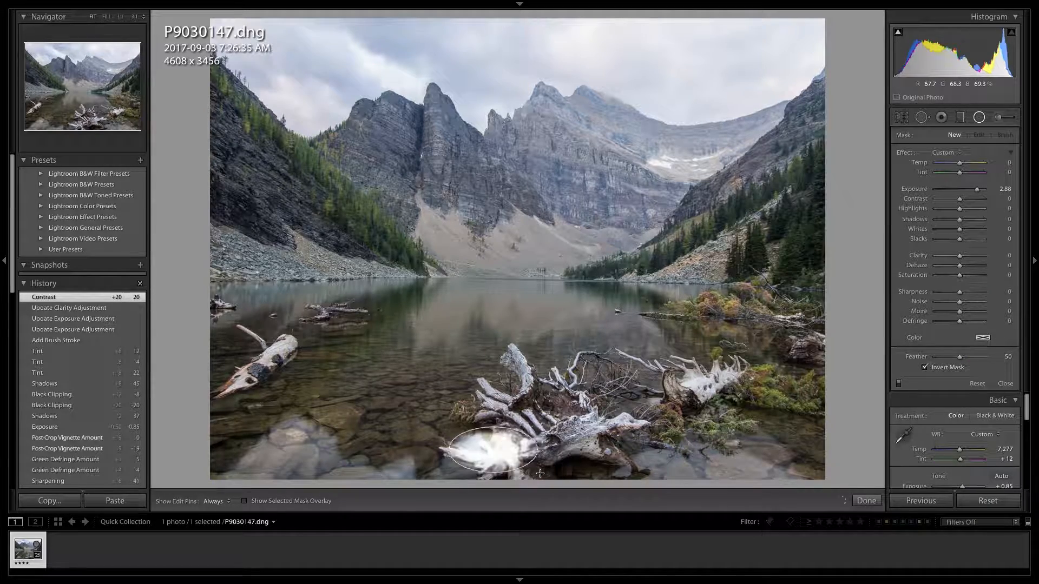
left_click_drag(549, 468, 544, 452)
left_click_drag(590, 424, 615, 421)
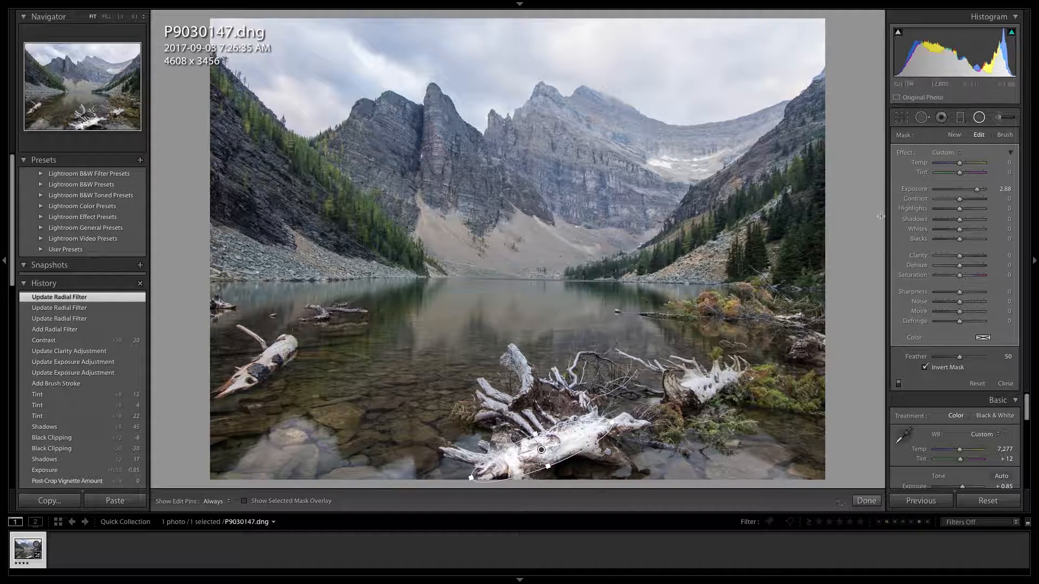
double_click(936, 192)
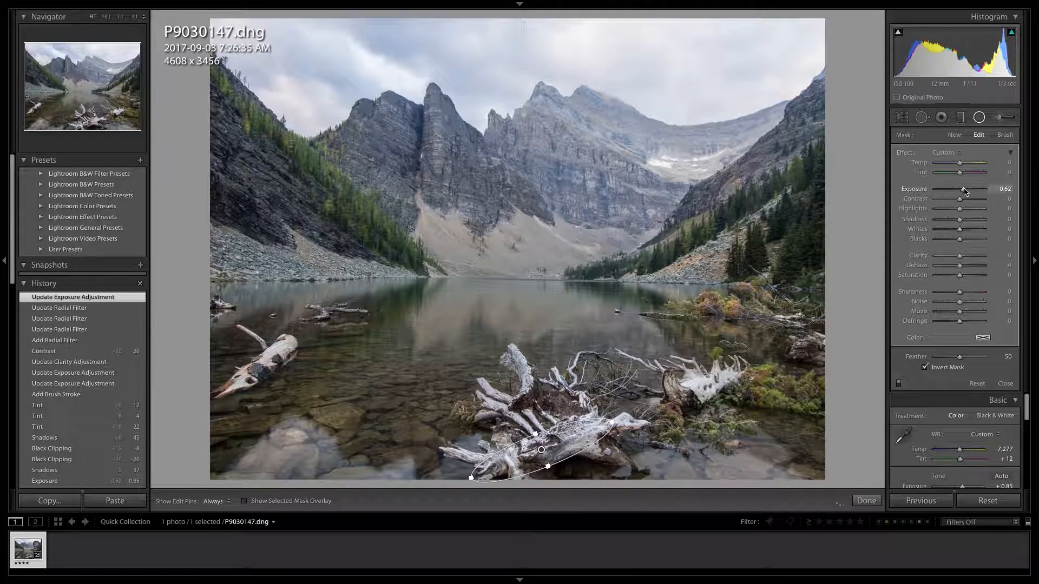
left_click_drag(965, 190, 965, 191)
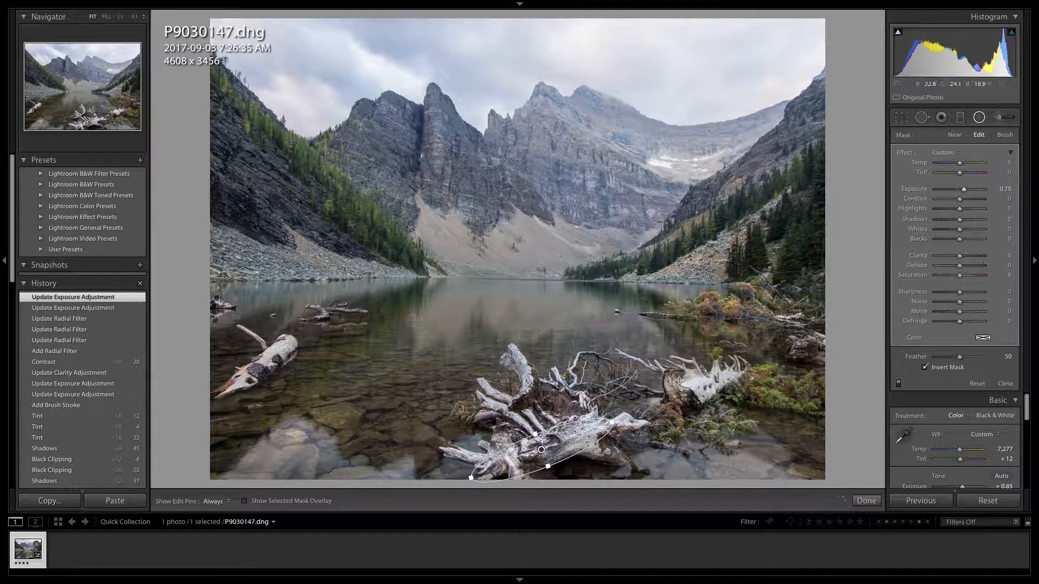
Duplicate the driftwood radial filter and fit the copy over the white stump beside the shrubs on the right
right_click(542, 450)
left_click(569, 457)
left_click_drag(541, 450, 681, 391)
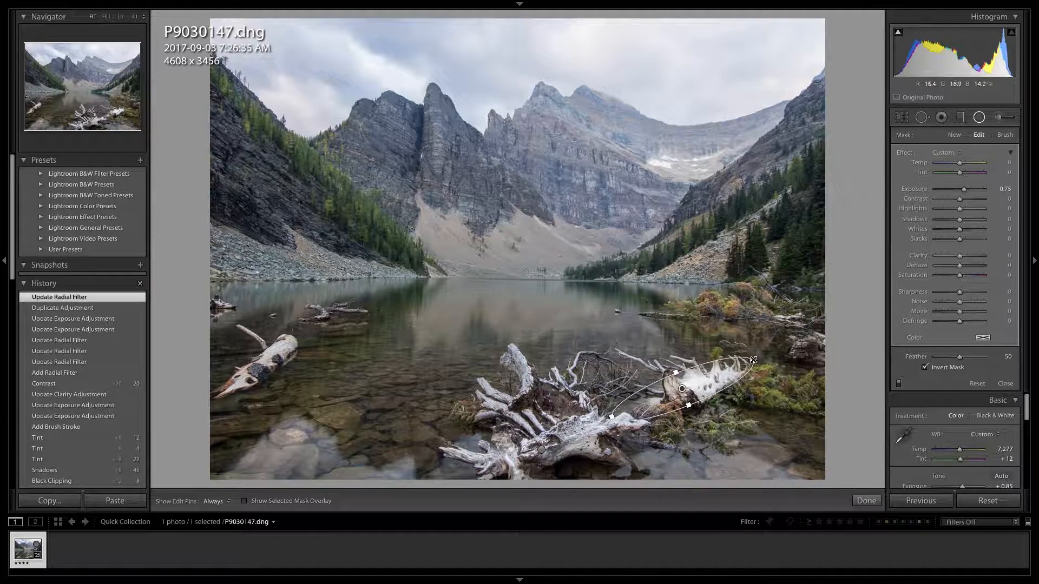
left_click(722, 373)
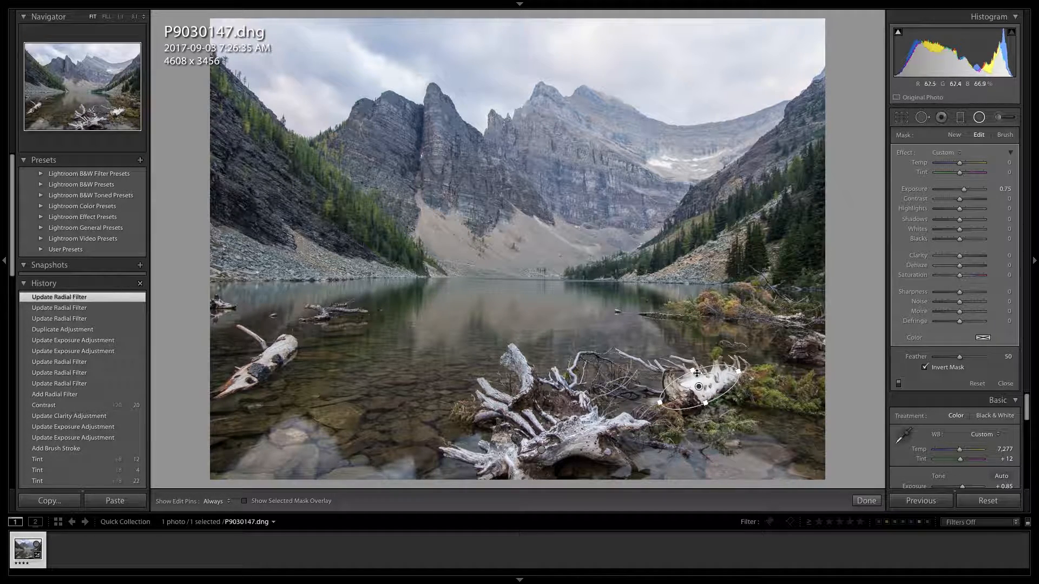
Duplicate the right stump's radial filter and fit the copy along the floating log on the left of the lake
right_click(698, 386)
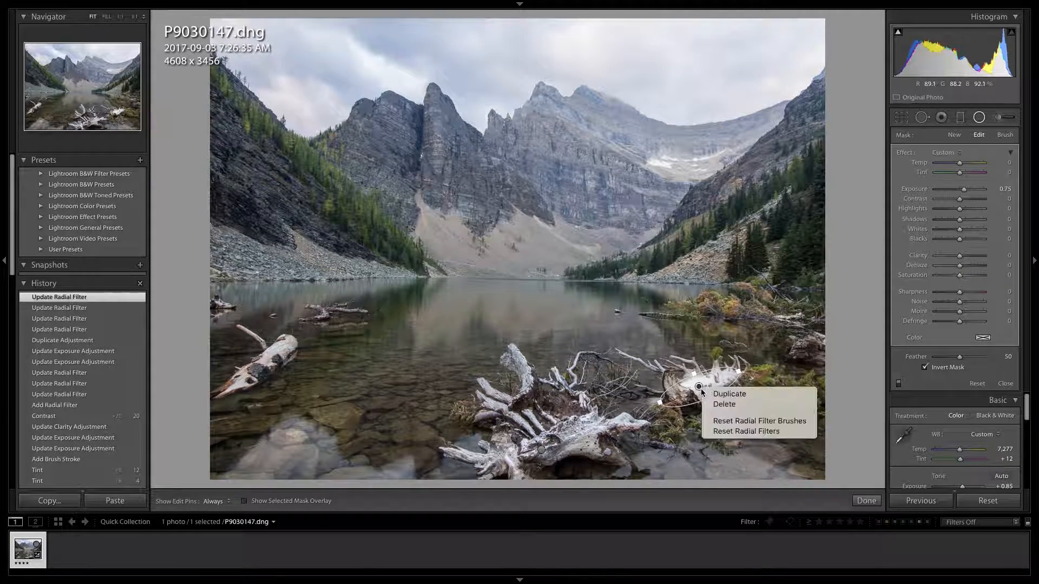
left_click(728, 393)
left_click_drag(699, 386, 281, 335)
left_click_drag(281, 371, 260, 364)
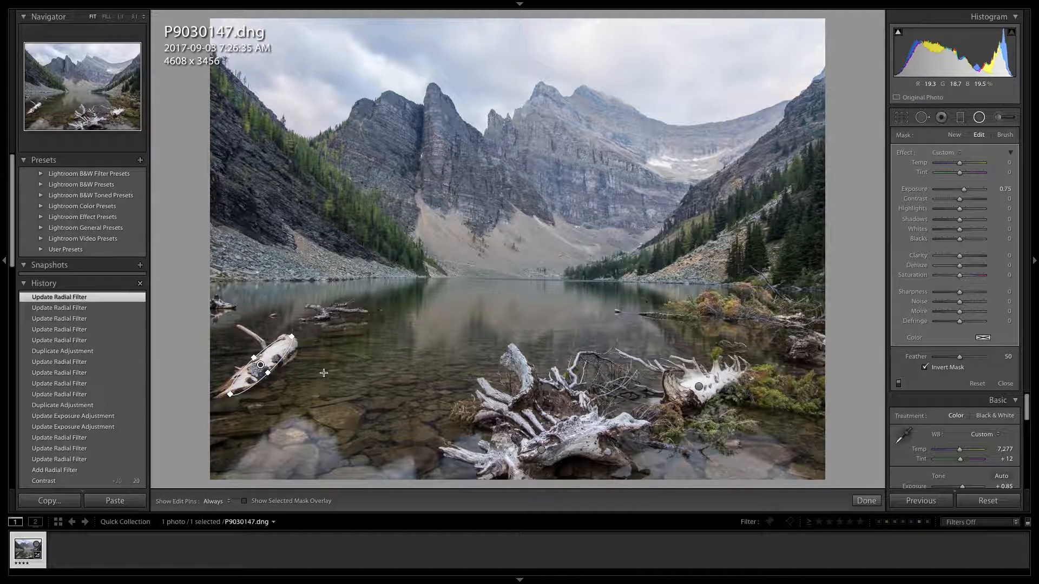
Duplicate the left log's radial filter and widen the copy around the upright branches of the central driftwood
right_click(258, 365)
left_click(274, 367)
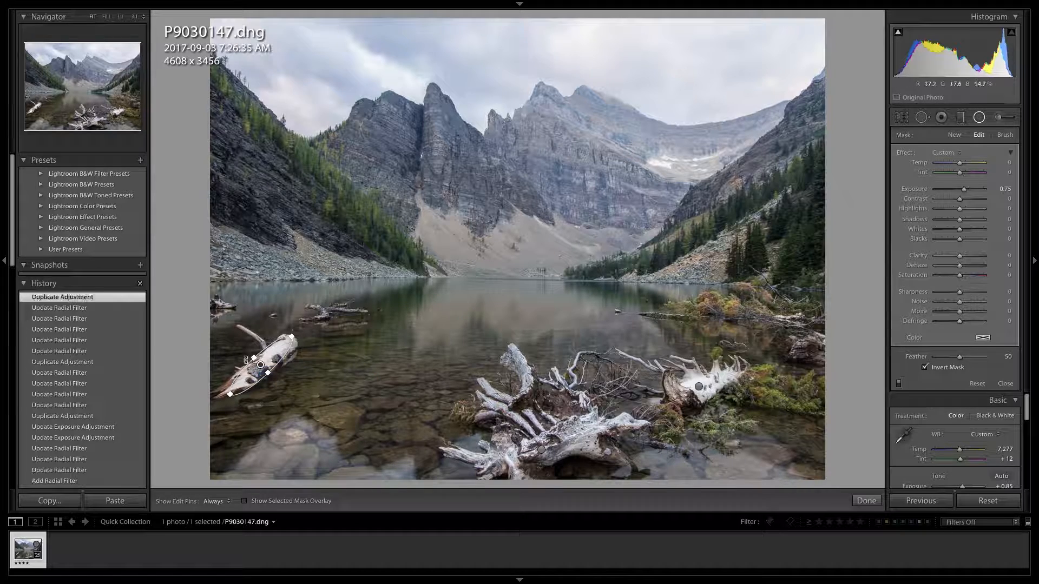
left_click_drag(260, 366, 491, 402)
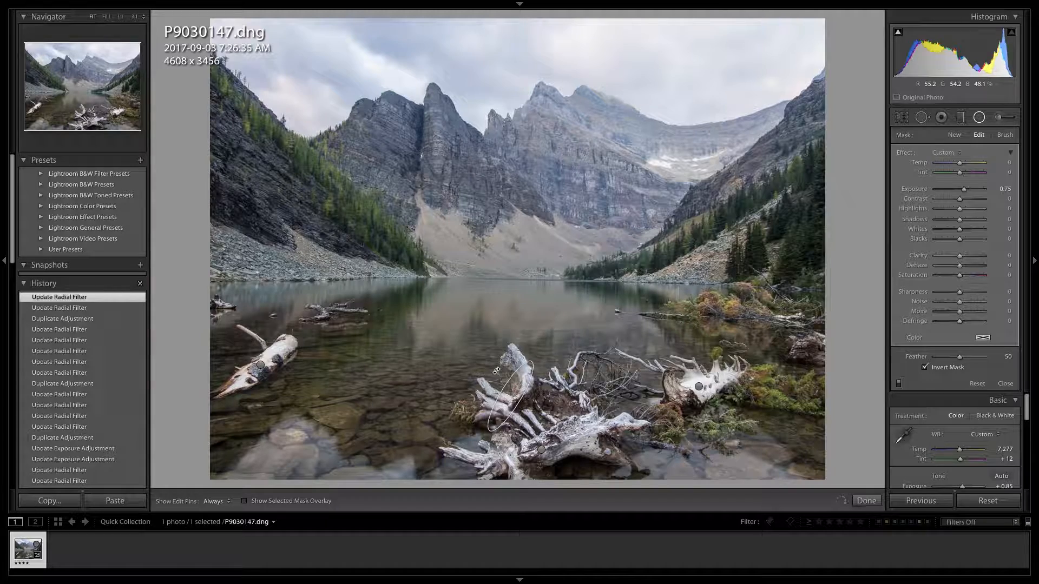
left_click_drag(488, 379, 490, 381)
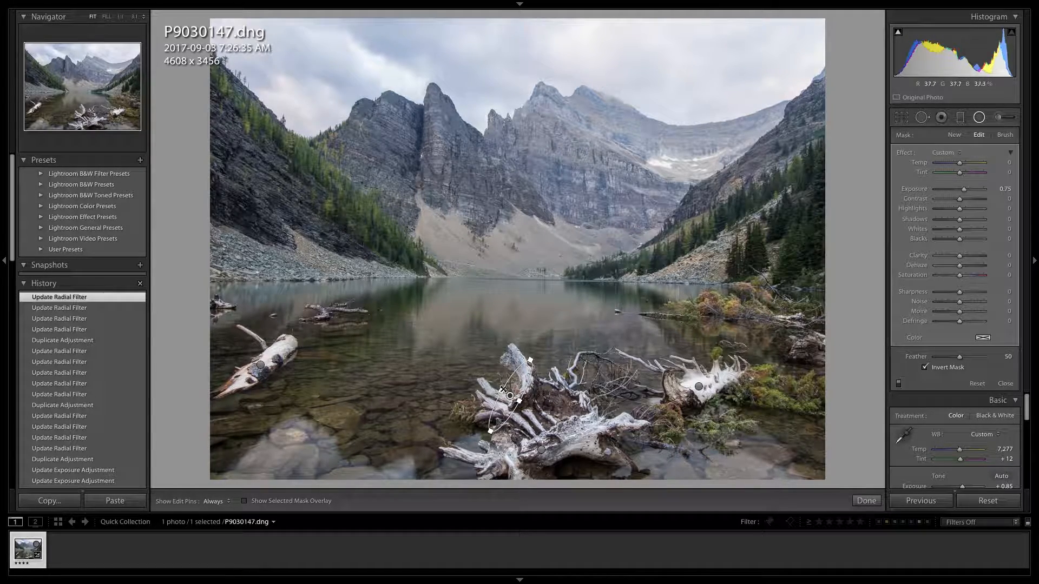
left_click_drag(501, 388, 483, 380)
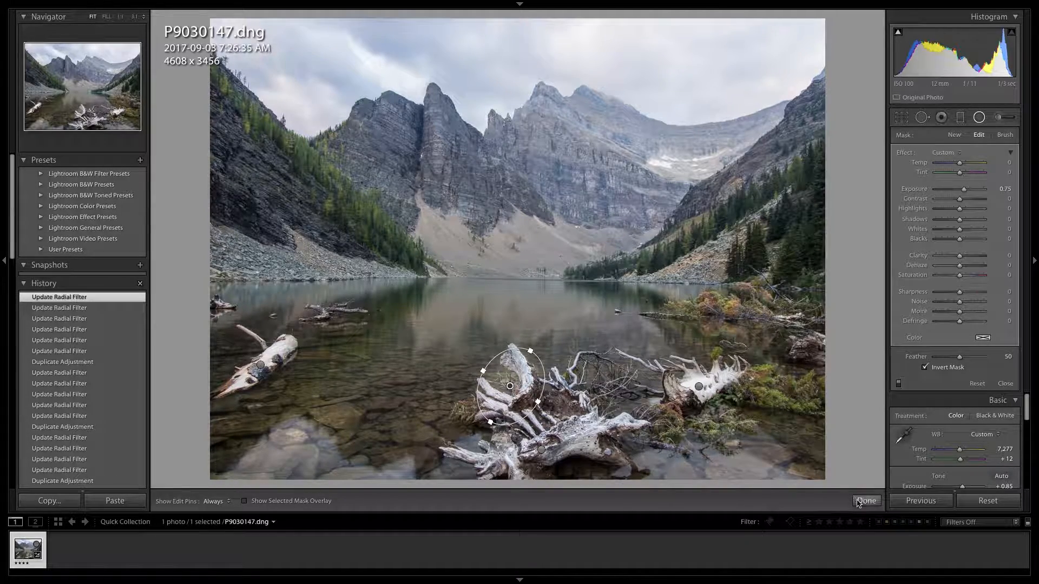
Refine the right stump's radial filter with an adjusted shape, Exposure 0.55 and Contrast 19, and finish the filters
mouse_move(694, 375)
left_mouse_down()
mouse_move(751, 367)
mouse_move(710, 384)
left_mouse_up()
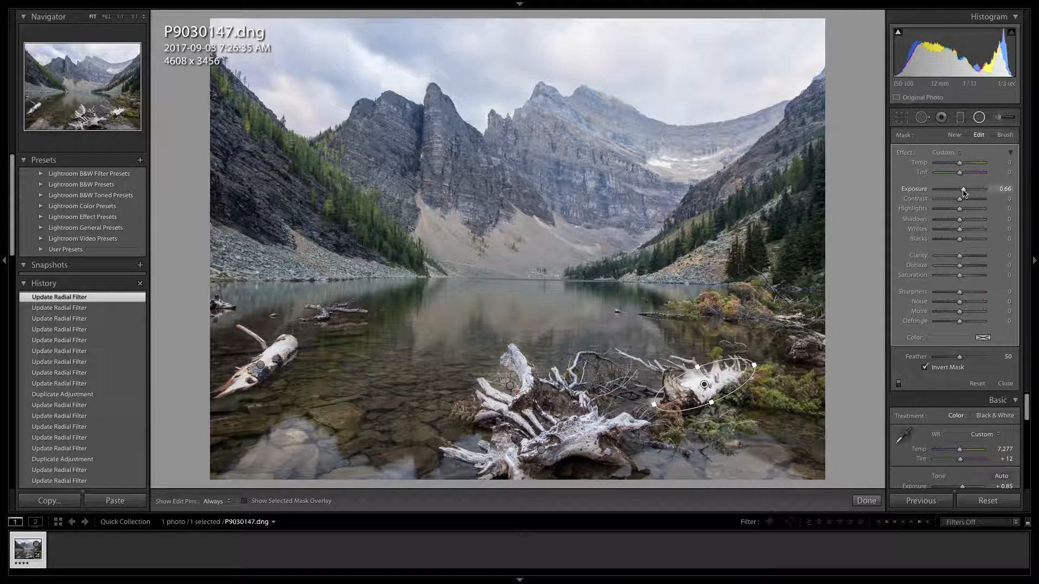
left_click_drag(963, 192, 967, 199)
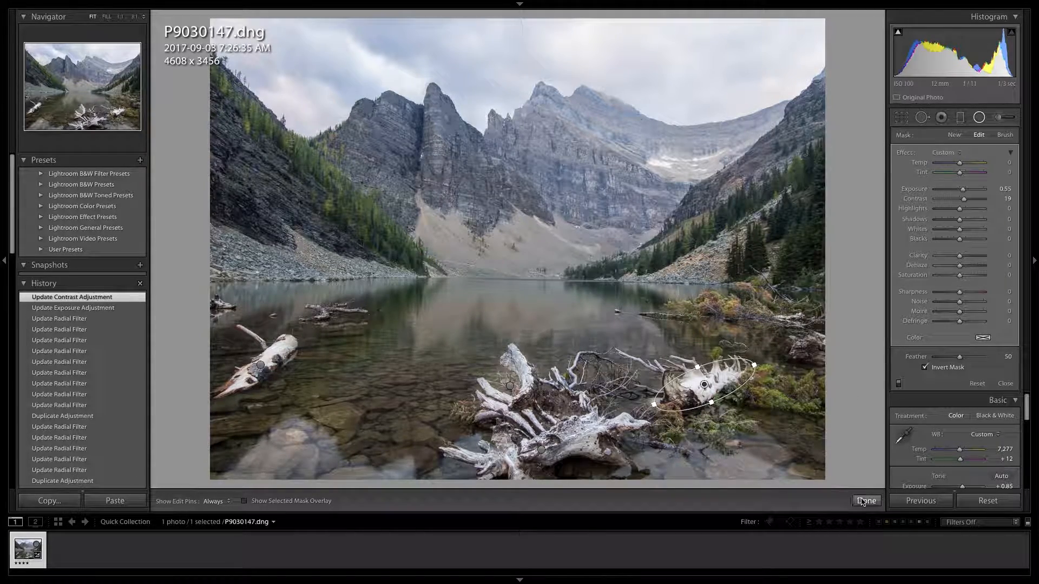
left_click(865, 501)
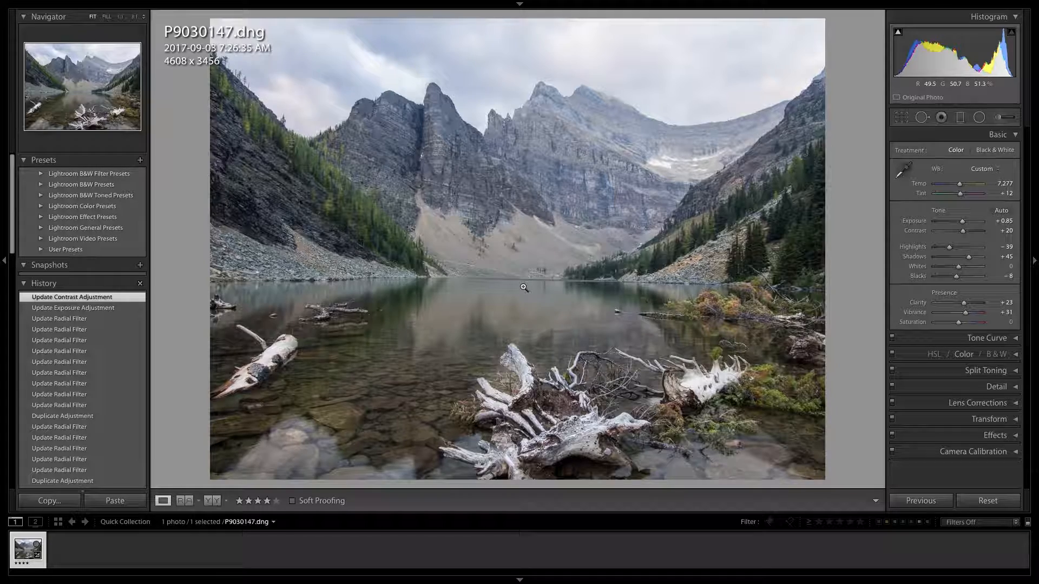
Start exporting the photo and create a destination folder named Episode inside I Am Not A Good Photographer
right_click(420, 120)
mouse_move(473, 368)
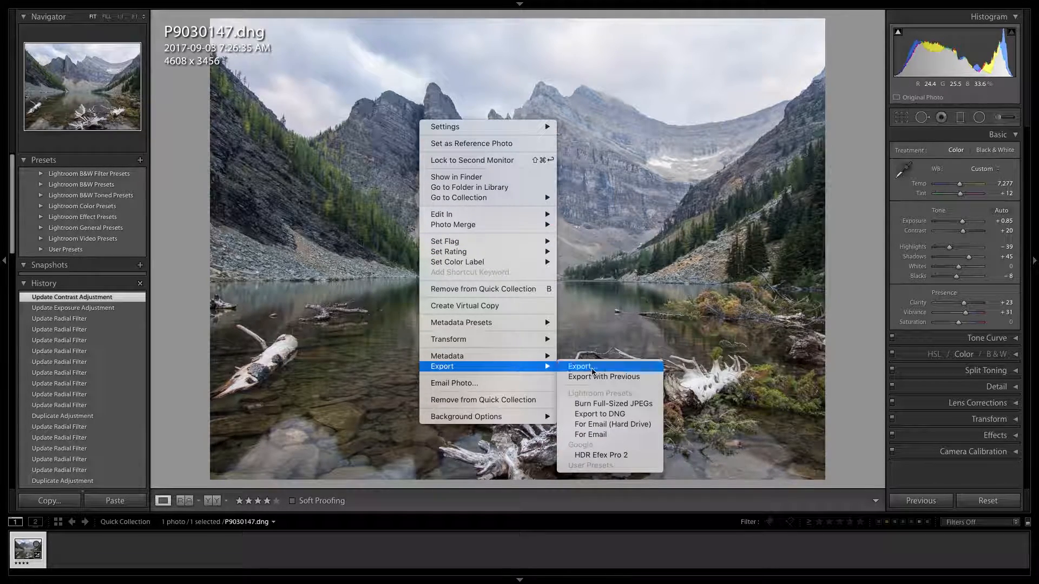
left_click(593, 368)
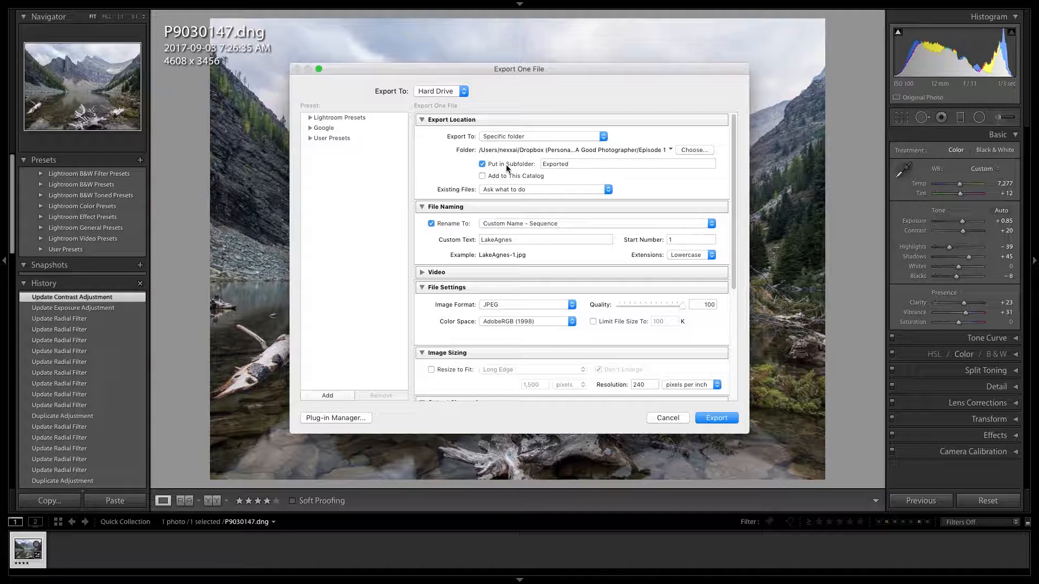
left_click(686, 150)
left_click(500, 86)
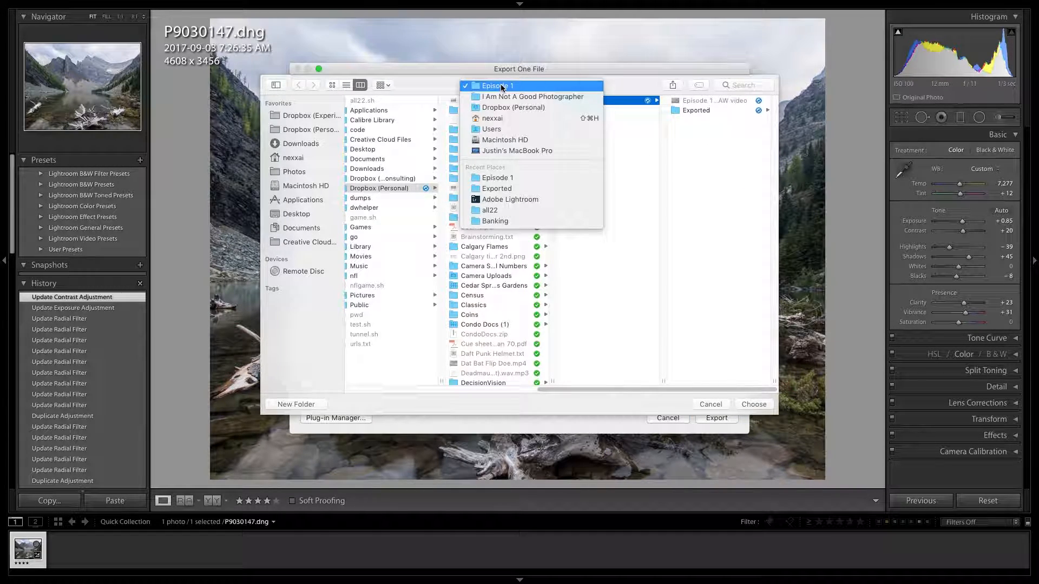
left_click(503, 97)
left_click(296, 404)
type("Episode")
key("Return")
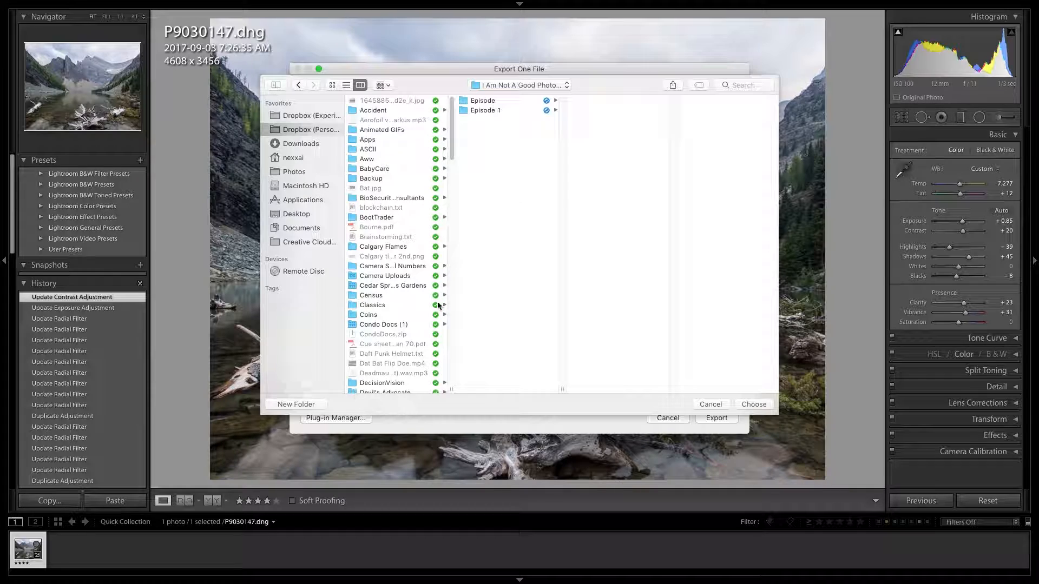
Rename the new Episode folder as Episode 2
left_click(496, 100)
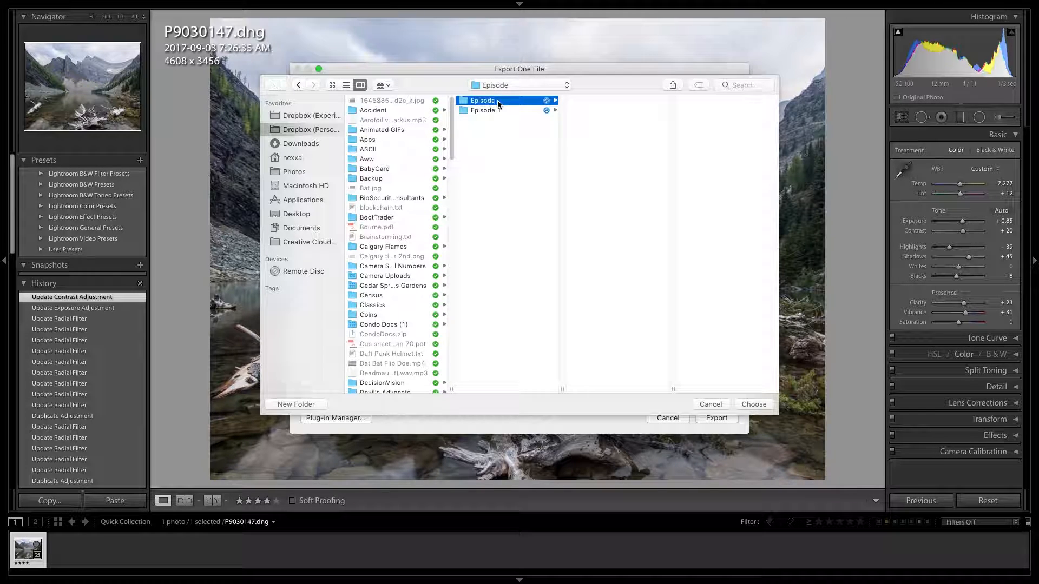
right_click(498, 103)
left_click(508, 105)
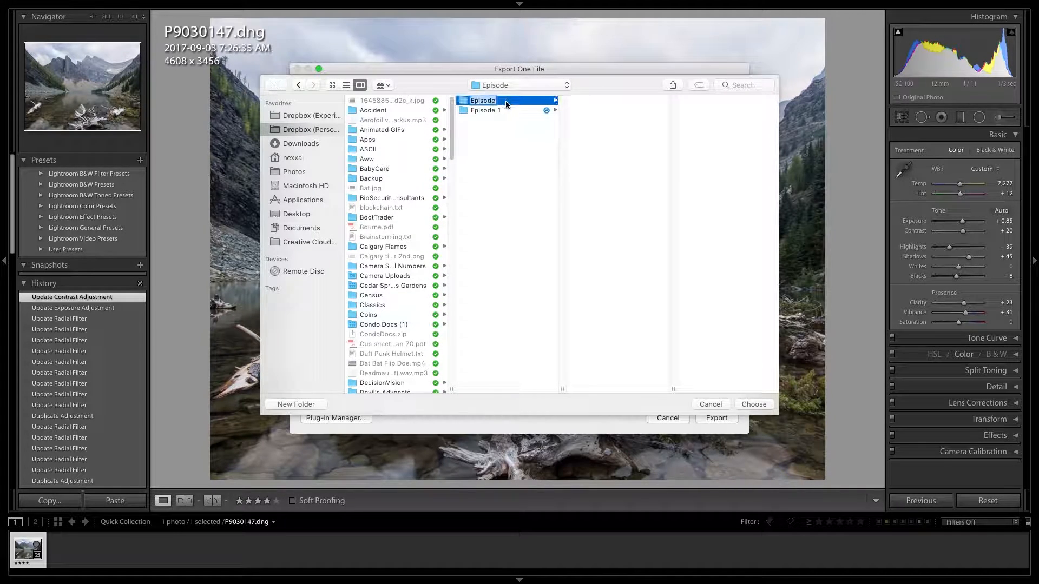
key("Right")
type("2")
left_click(527, 131)
Choose Episode 2 as the export destination and export the photo as a JPEG with the custom name LakeAgnes
left_click(500, 101)
left_click(748, 404)
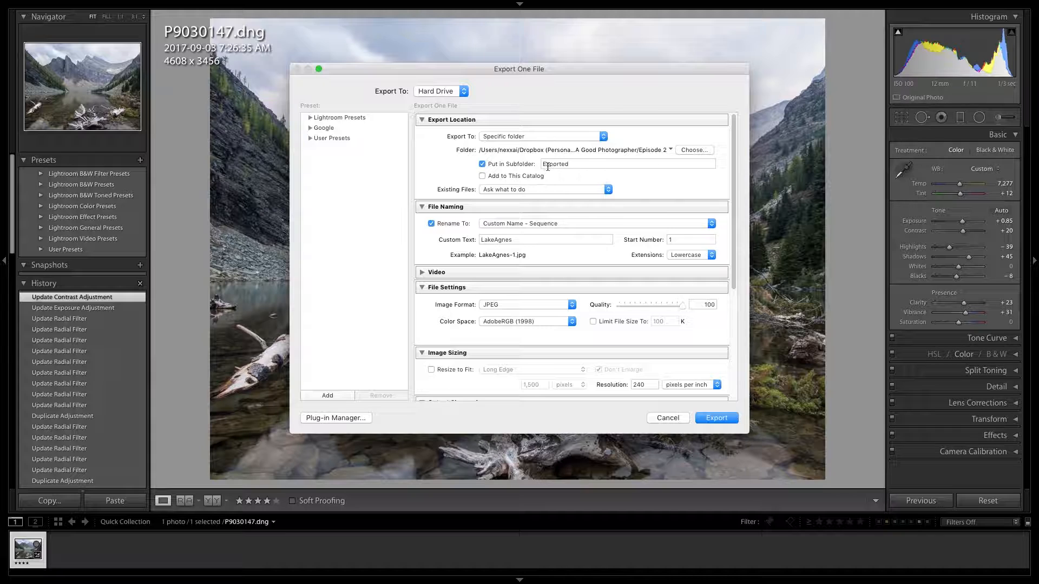
double_click(527, 243)
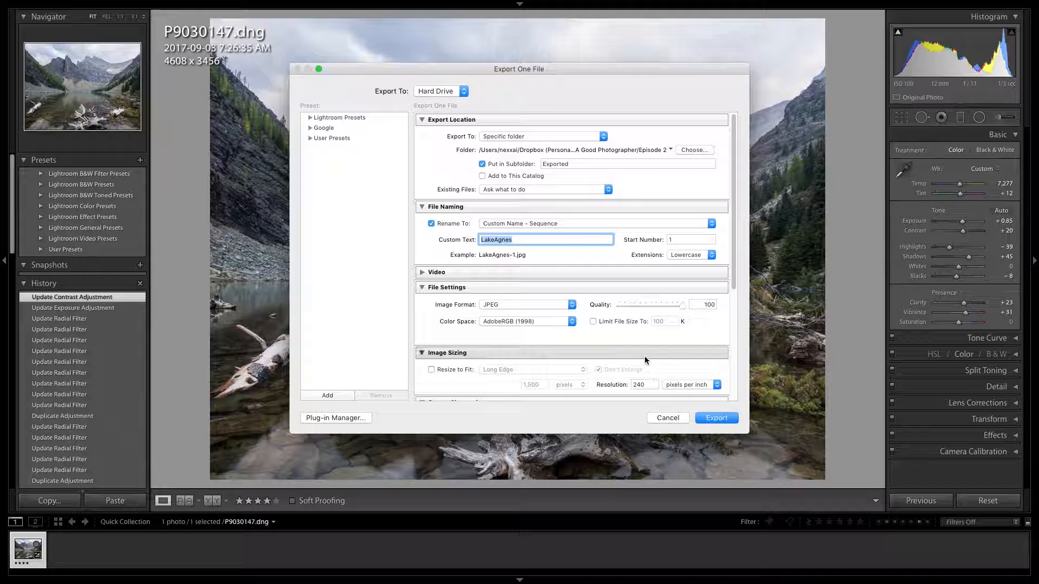
left_click(719, 418)
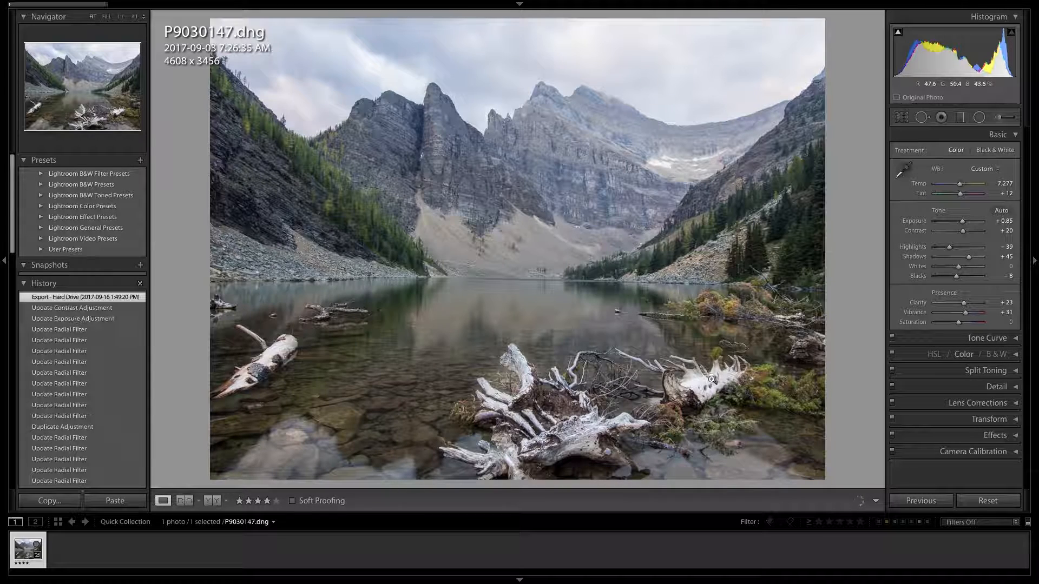